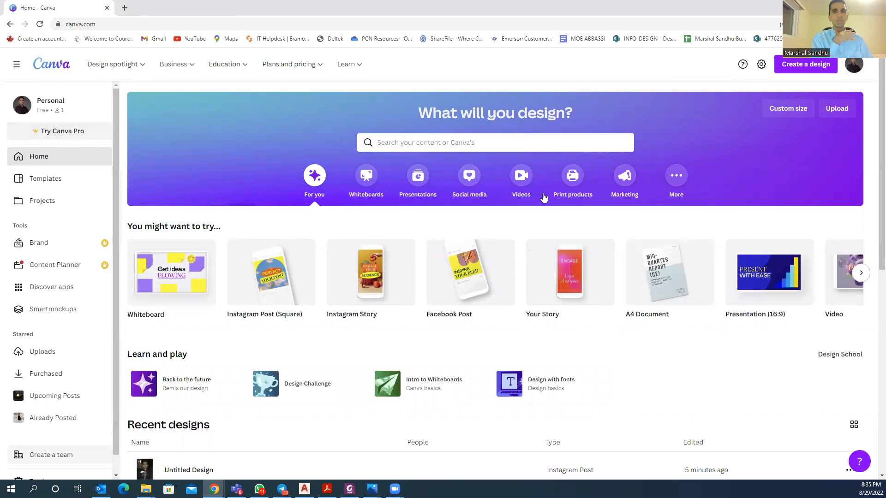
# Create a new design in the Instagram Post (Square) format.
pyautogui.click(803, 68)
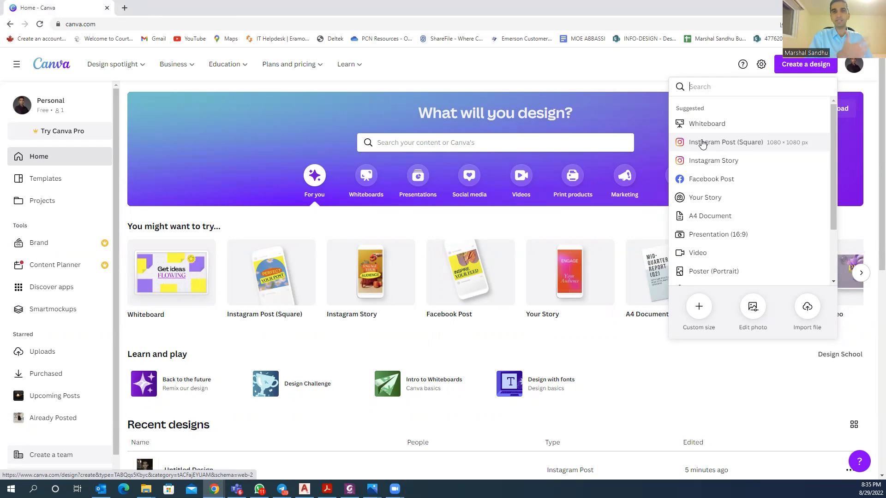
pyautogui.click(702, 143)
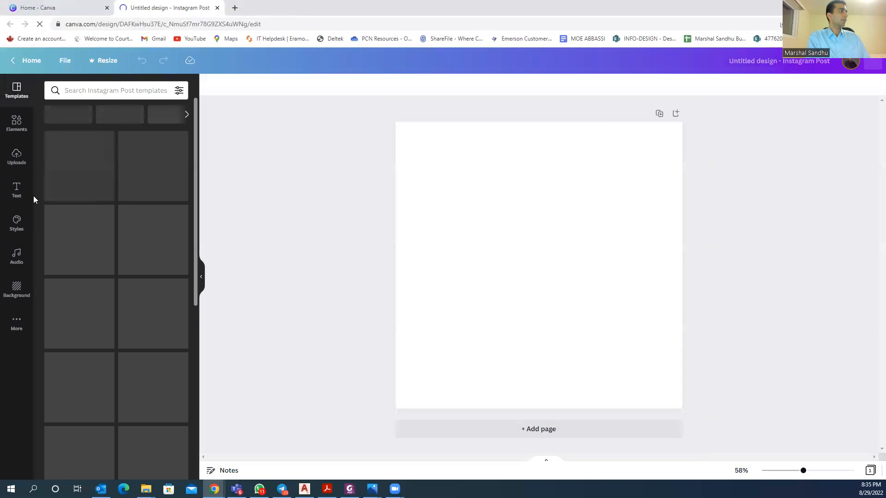
# Place the uploaded portrait photo of the man with the lemon water glass on the blank page.
pyautogui.click(13, 156)
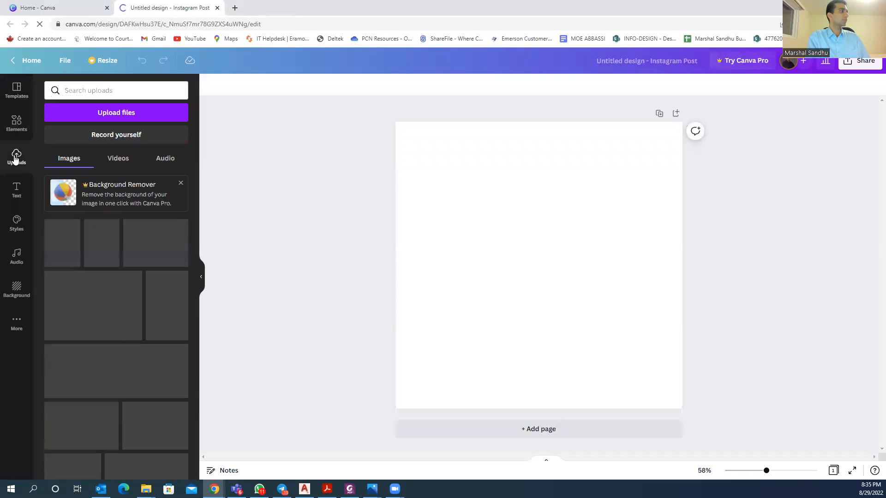
pyautogui.click(101, 115)
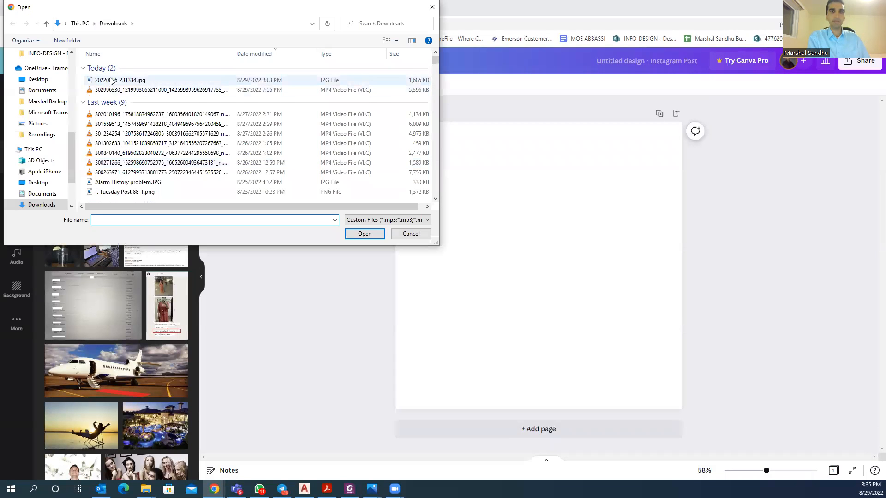
pyautogui.click(411, 234)
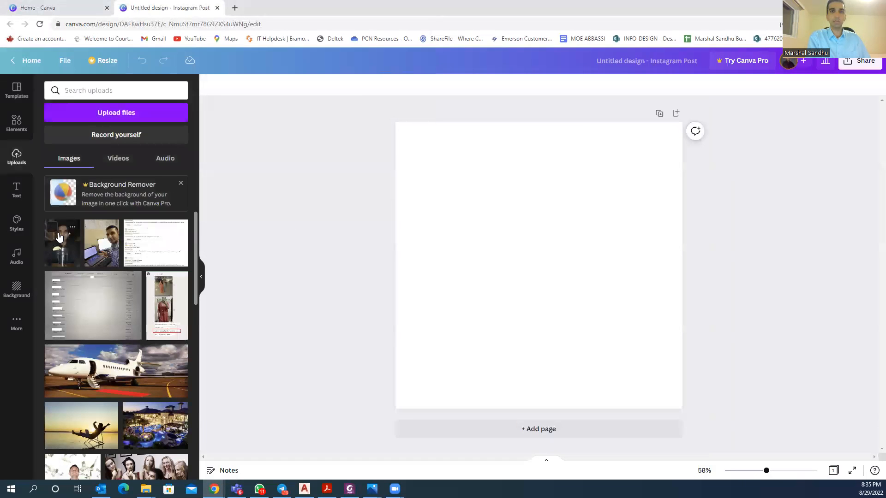
pyautogui.click(53, 231)
pyautogui.moveTo(54, 232); pyautogui.dragTo(509, 264)
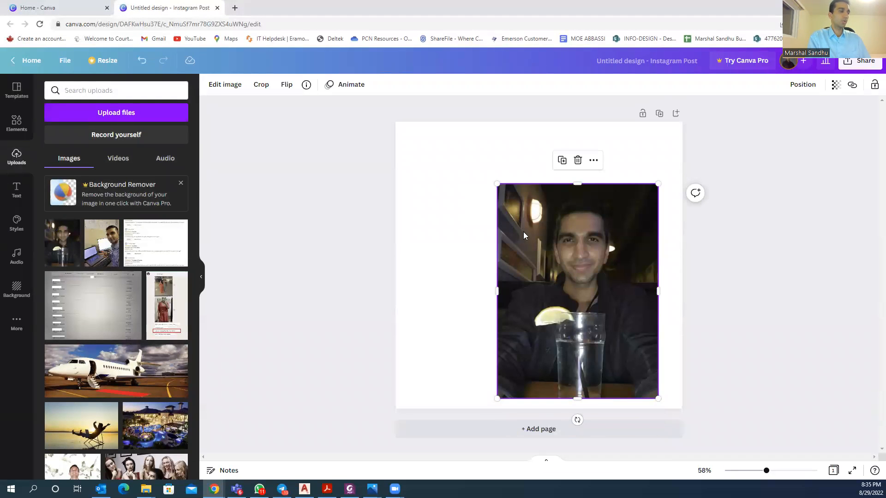
# Try the photo as the page background, shift it within the frame, and undo both changes.
pyautogui.rightClick(532, 257)
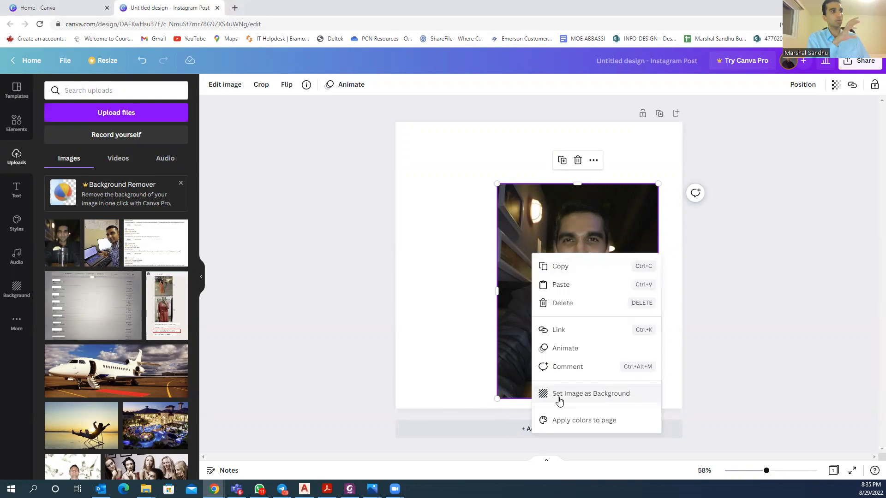
pyautogui.click(559, 400)
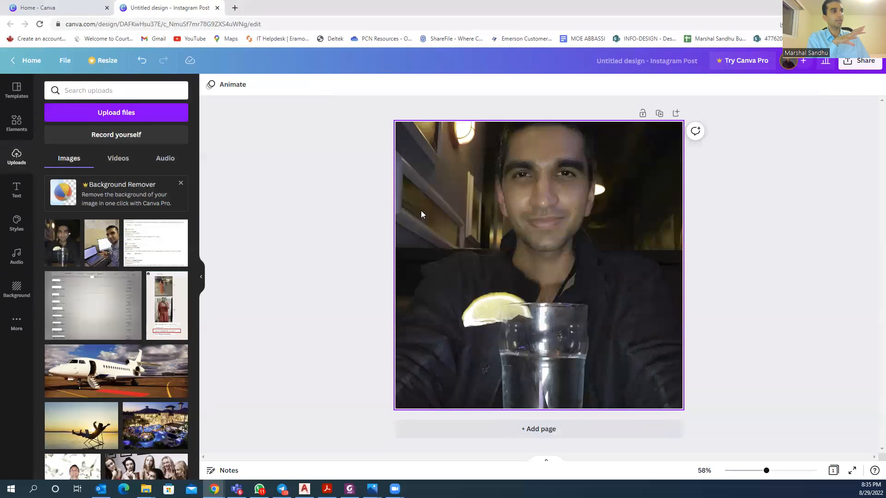
pyautogui.doubleClick(529, 238)
pyautogui.moveTo(530, 238); pyautogui.dragTo(540, 216)
pyautogui.click(341, 279)
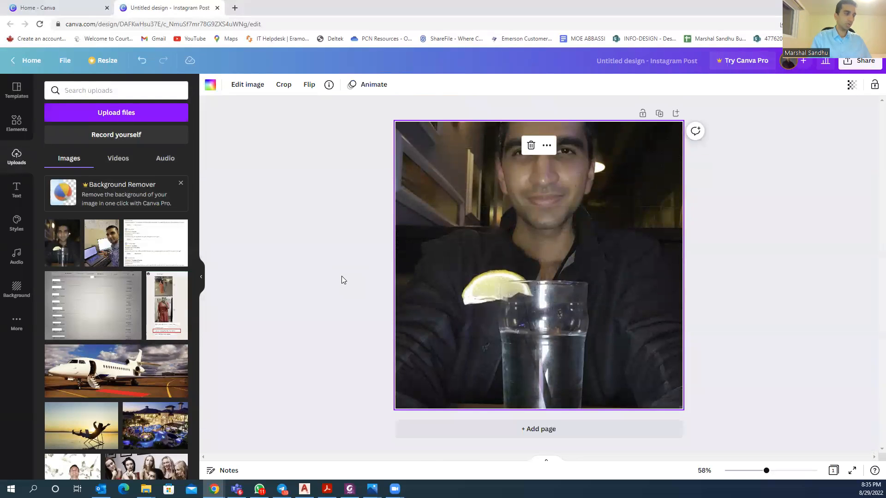
pyautogui.hotkey('ctrl', 'z')
pyautogui.hotkey('ctrl', 'z')
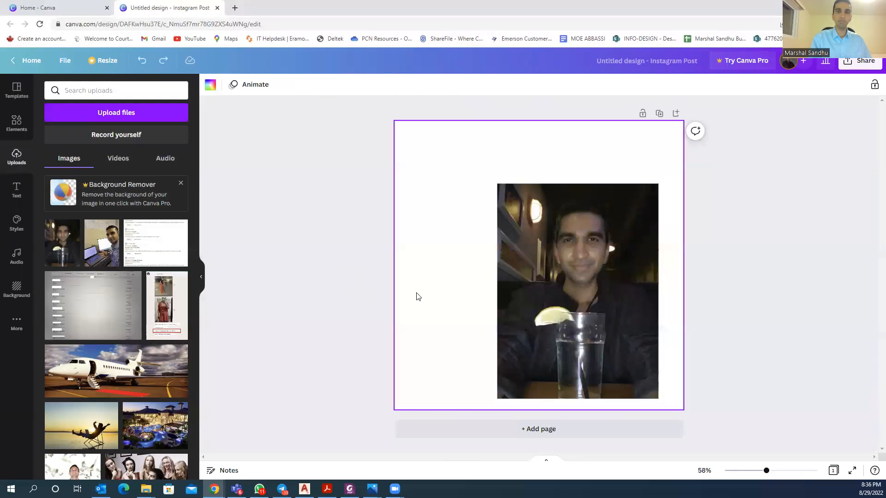
# Enlarge the photo on the page and crop its top and bottom edges slightly.
pyautogui.click(529, 307)
pyautogui.moveTo(497, 184); pyautogui.dragTo(451, 134)
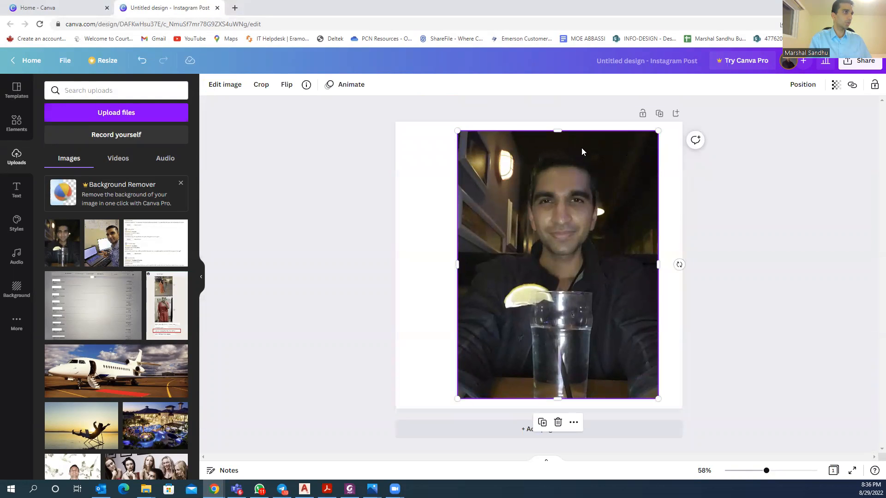
pyautogui.moveTo(558, 129); pyautogui.dragTo(558, 152)
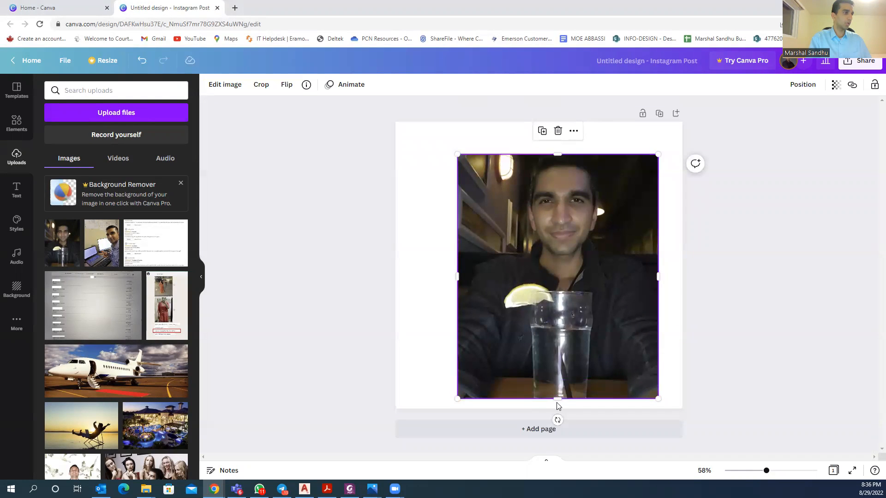
pyautogui.moveTo(558, 399); pyautogui.dragTo(558, 379)
# Enlarge the cropped photo to the full page height, leaving narrow margins on both sides.
pyautogui.moveTo(458, 155); pyautogui.dragTo(436, 137)
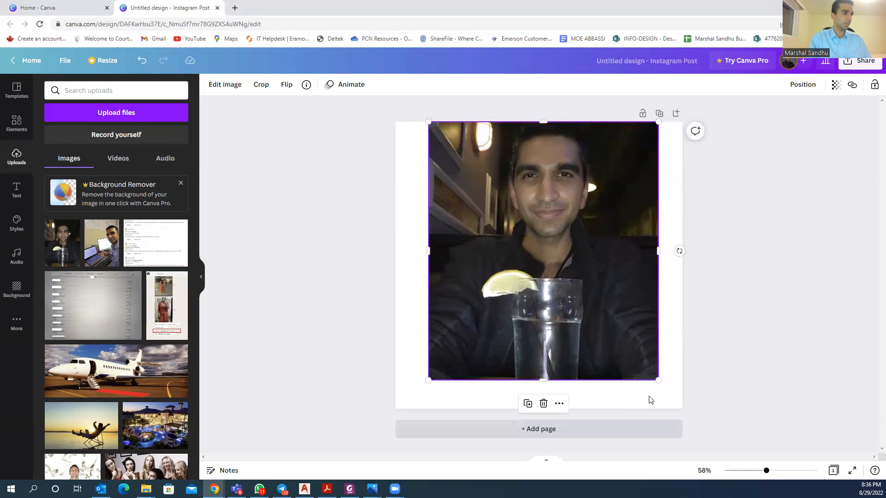
pyautogui.moveTo(597, 358); pyautogui.dragTo(580, 360)
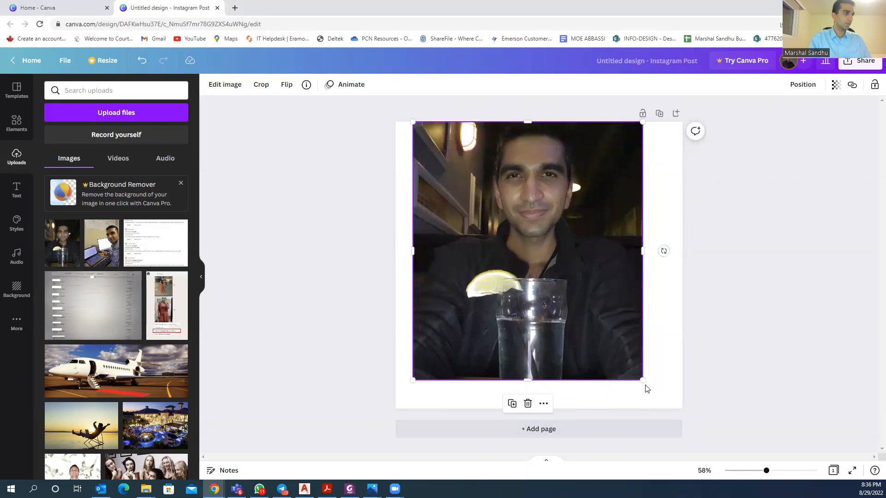
pyautogui.moveTo(640, 378); pyautogui.dragTo(668, 408)
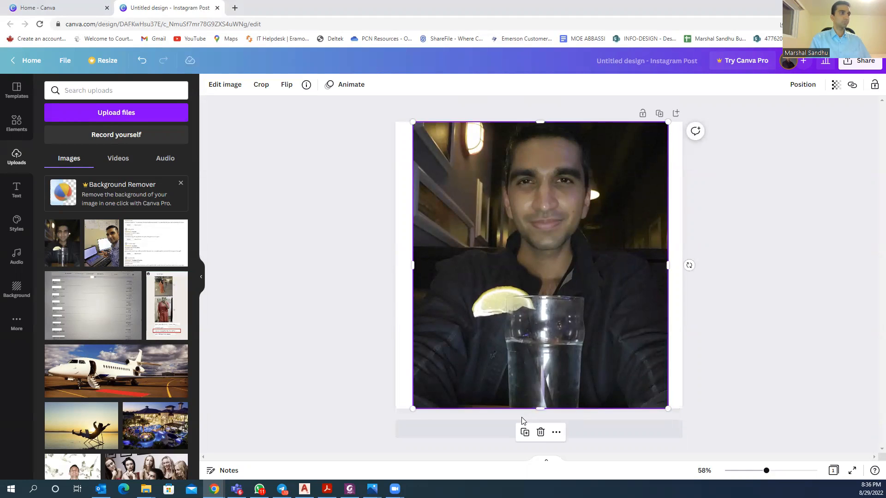
pyautogui.moveTo(497, 364); pyautogui.dragTo(494, 362)
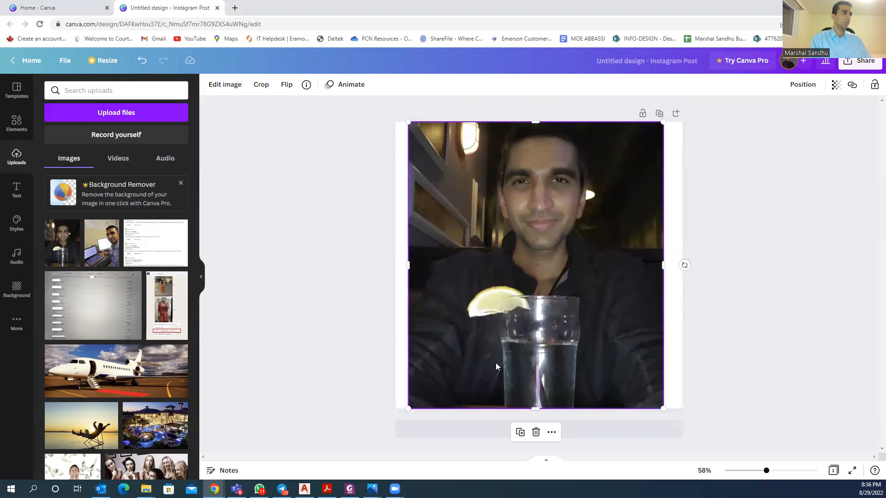
# Centre the photo horizontally and fill the page background behind it with a black, scratched-looking texture.
pyautogui.click(400, 386)
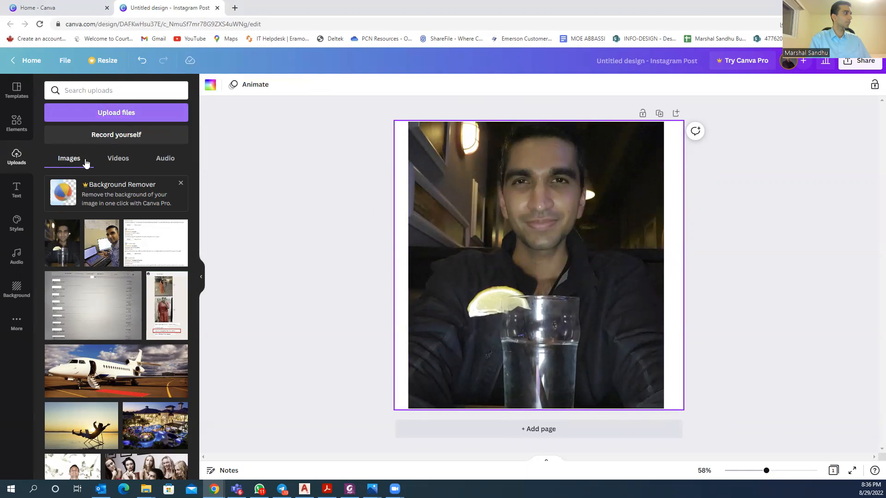
pyautogui.click(15, 289)
pyautogui.scroll(-10, 134, 208)
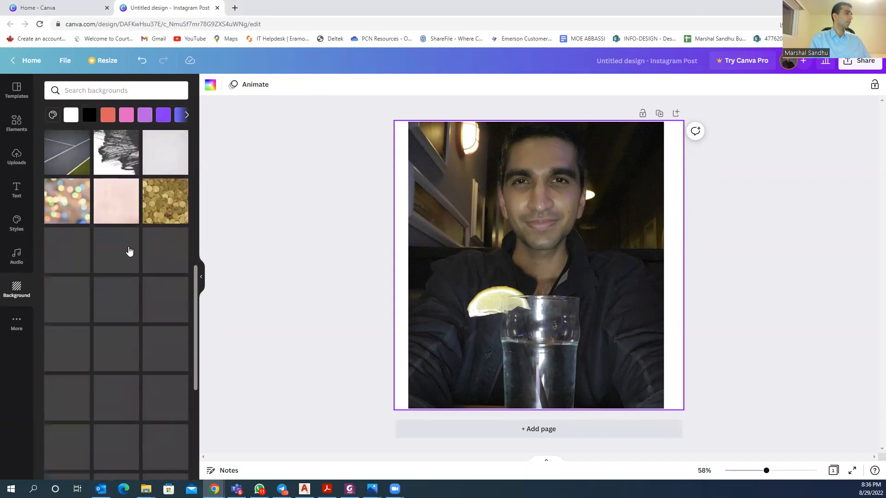
pyautogui.scroll(-2, 129, 251)
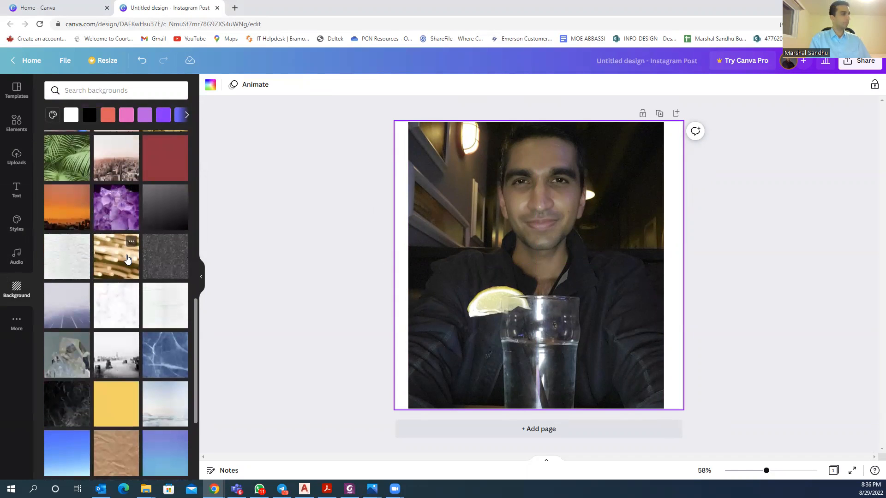
pyautogui.scroll(-3, 128, 259)
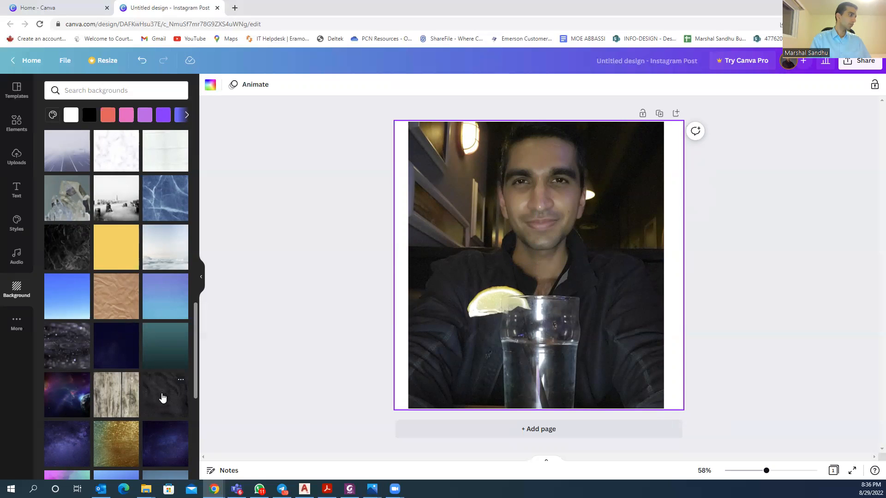
pyautogui.click(162, 398)
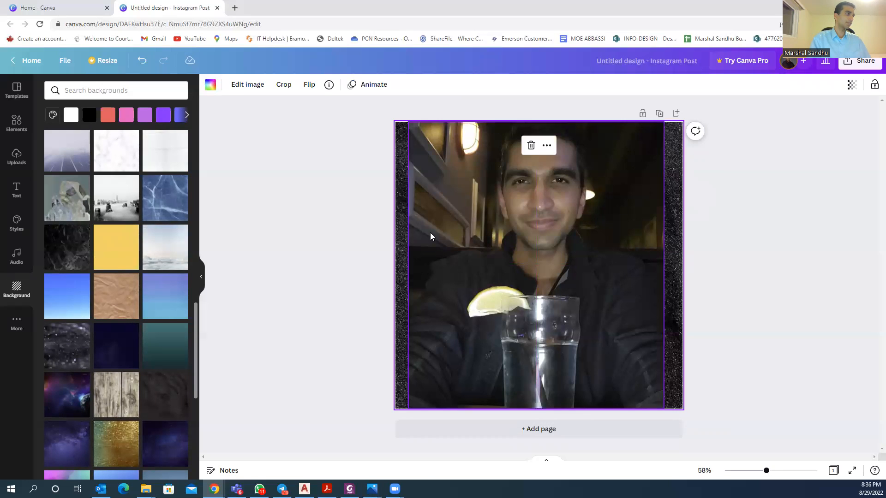
pyautogui.moveTo(481, 254); pyautogui.dragTo(484, 253)
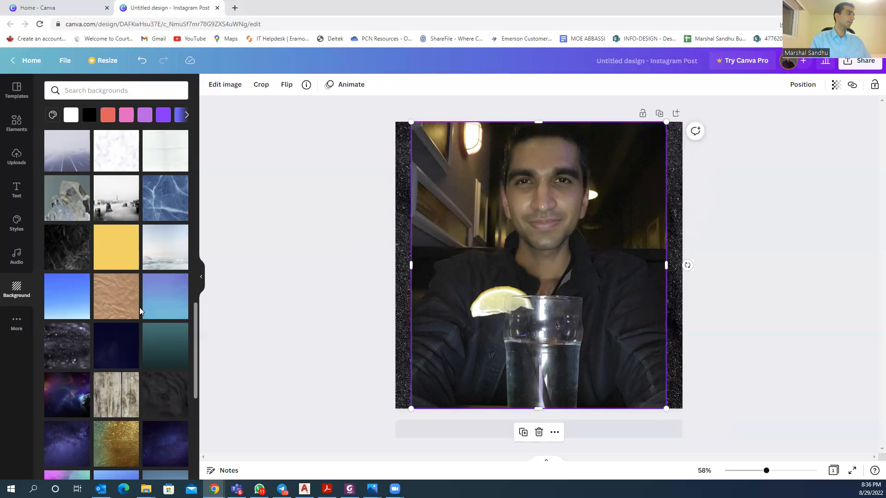
pyautogui.click(111, 171)
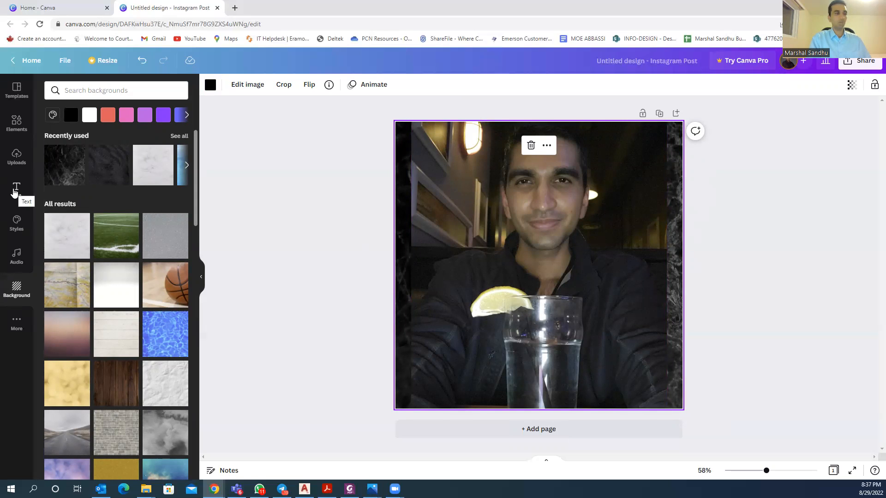
# Look through the ready-made font combinations and add a plain subheading text box to the page.
pyautogui.click(14, 193)
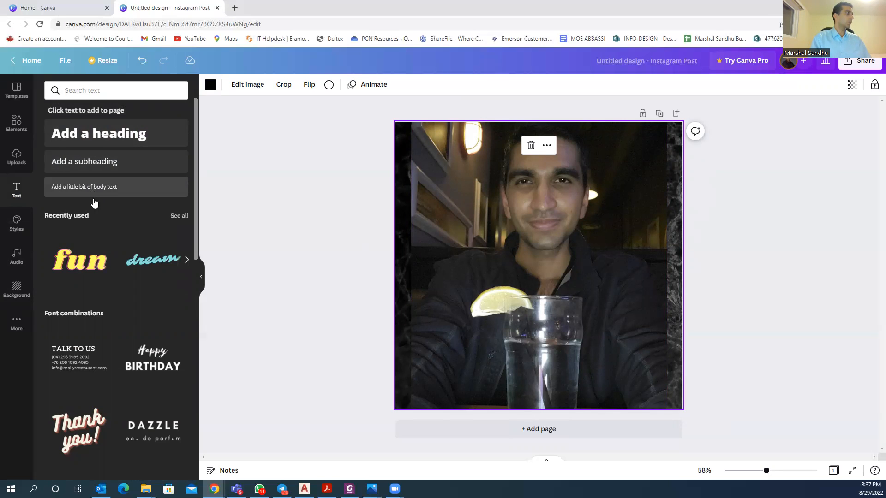
pyautogui.scroll(-2, 104, 257)
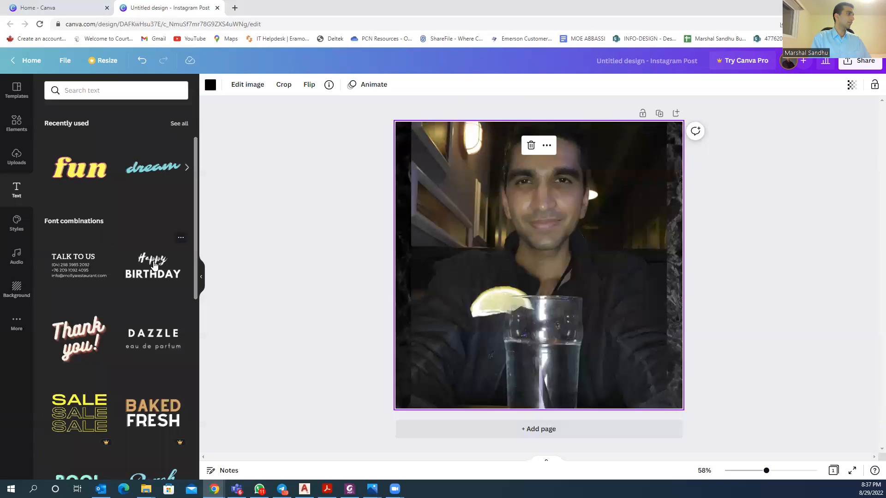
pyautogui.scroll(-2, 130, 258)
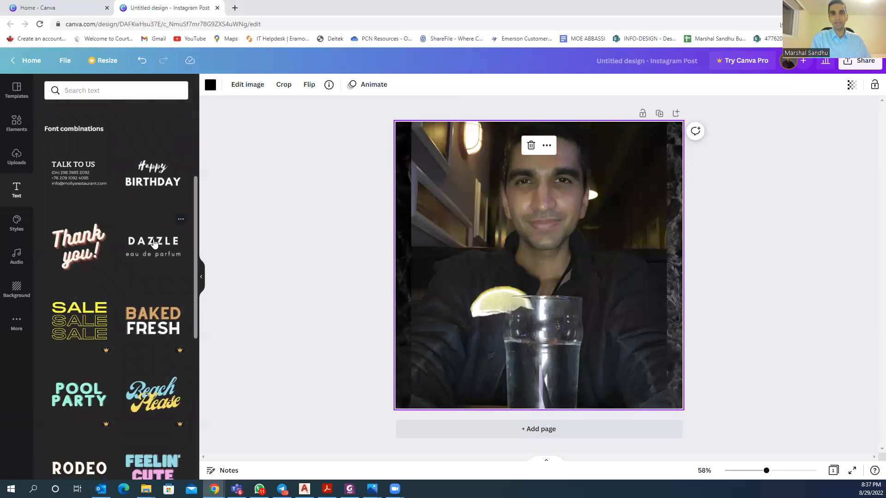
pyautogui.scroll(-4, 146, 284)
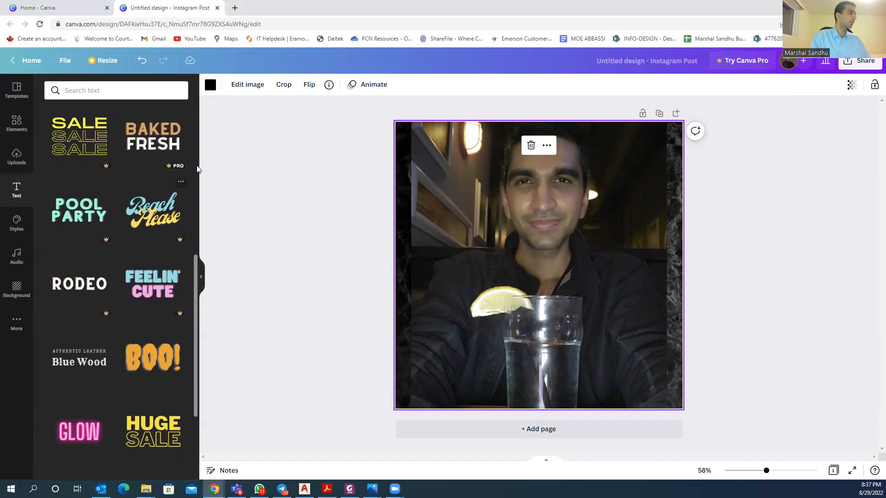
pyautogui.scroll(-2, 142, 314)
pyautogui.scroll(-1, 142, 314)
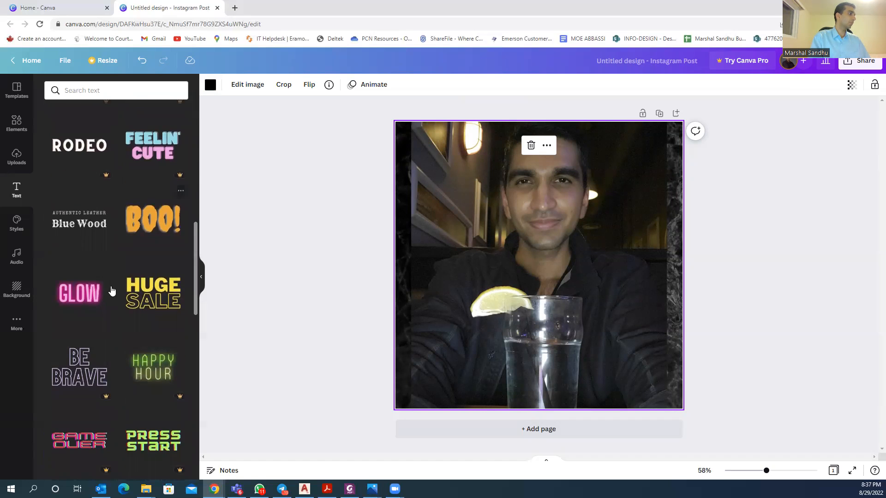
pyautogui.scroll(10, 103, 336)
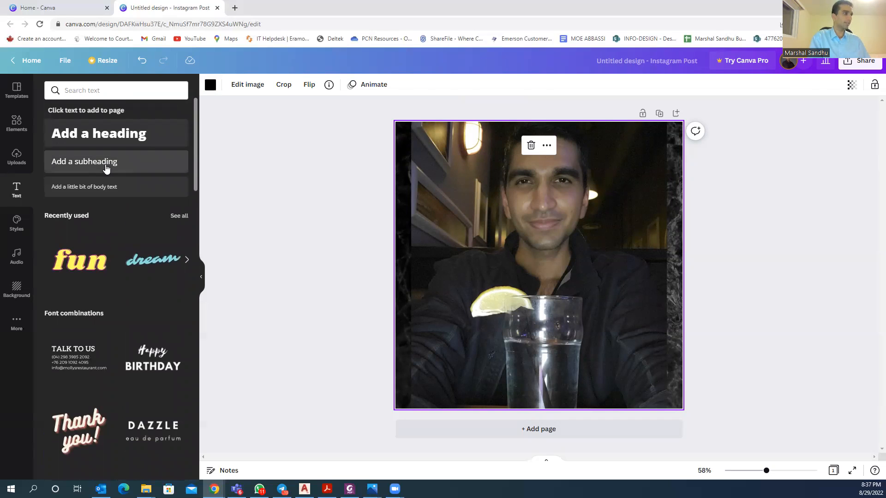
pyautogui.click(106, 168)
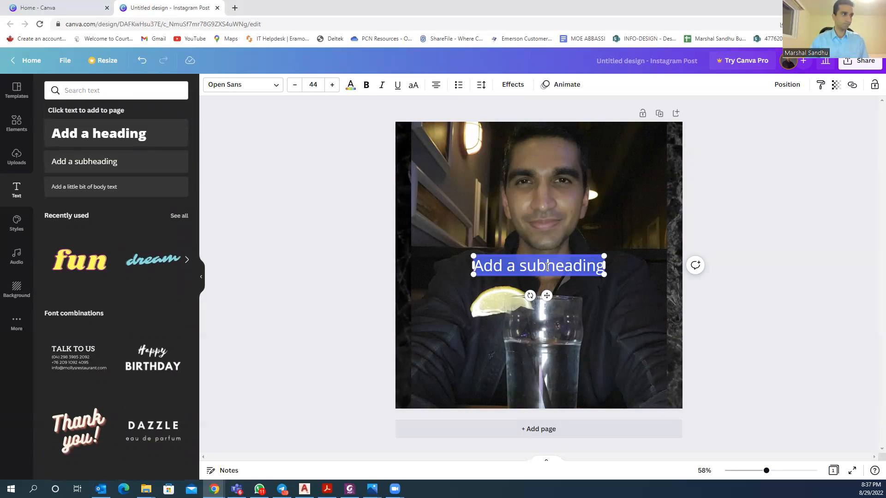
# Replace the placeholder subheading with the question "Is your glass always half full or half empty?".
pyautogui.write('Is')
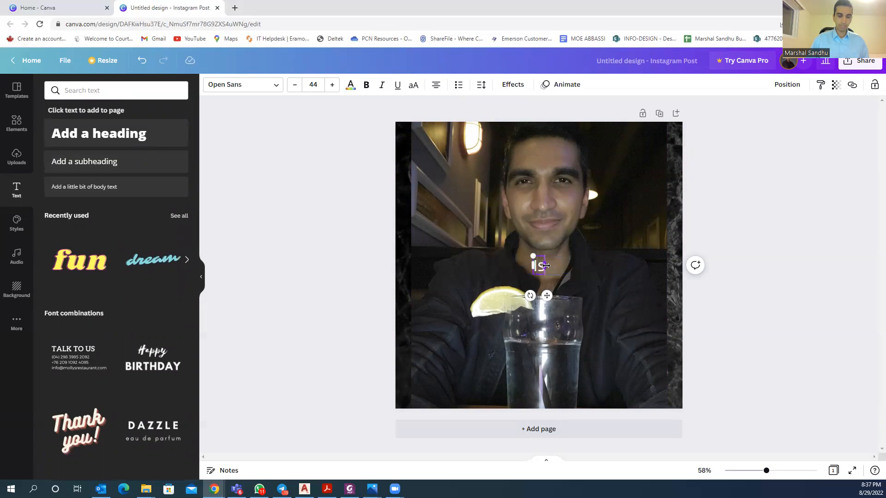
pyautogui.write(' your glass')
pyautogui.write(' av')
pyautogui.press('BackSpace')
pyautogui.write('lways half full or')
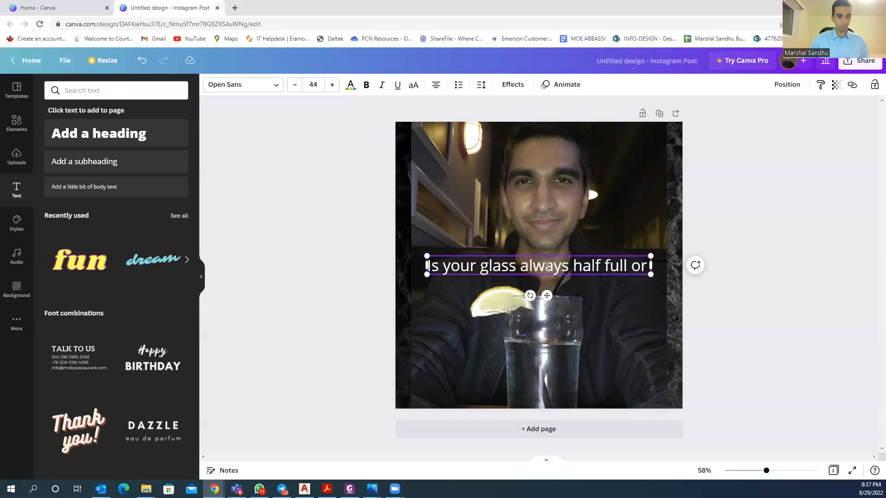
pyautogui.write(' hal')
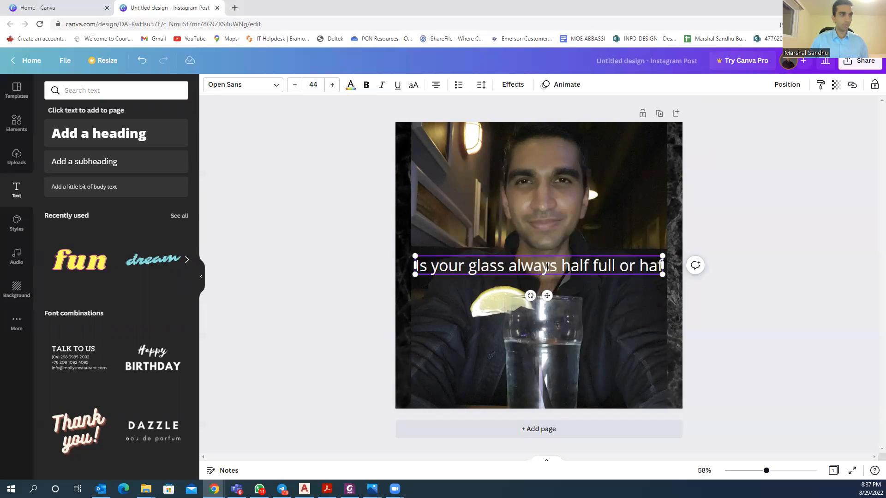
pyautogui.write('f em')
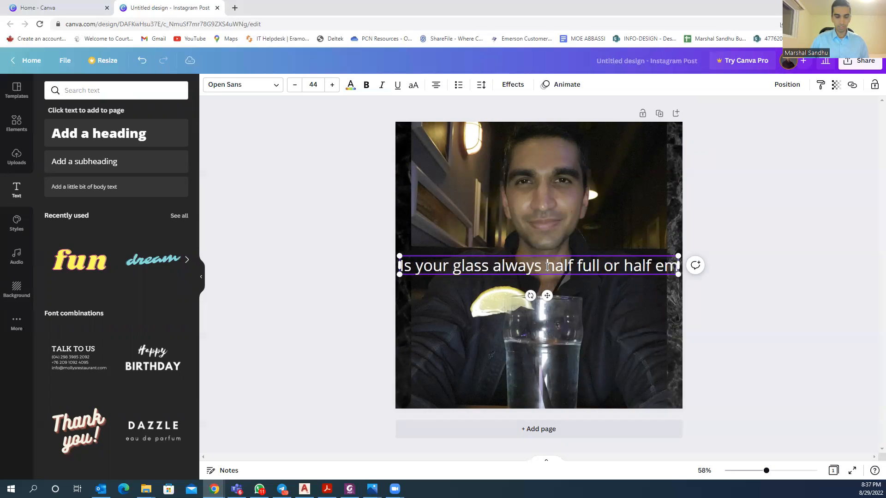
pyautogui.write('pyt')
pyautogui.press('BackSpace')
pyautogui.press('BackSpace')
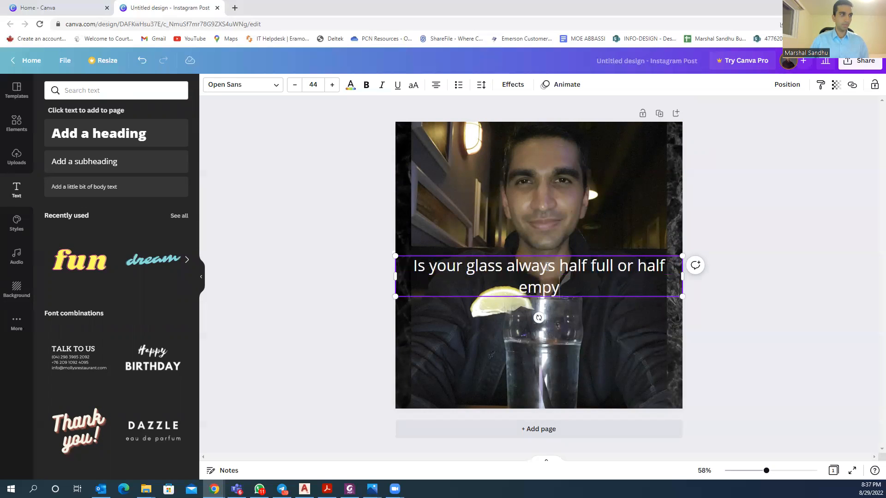
pyautogui.write('ty?')
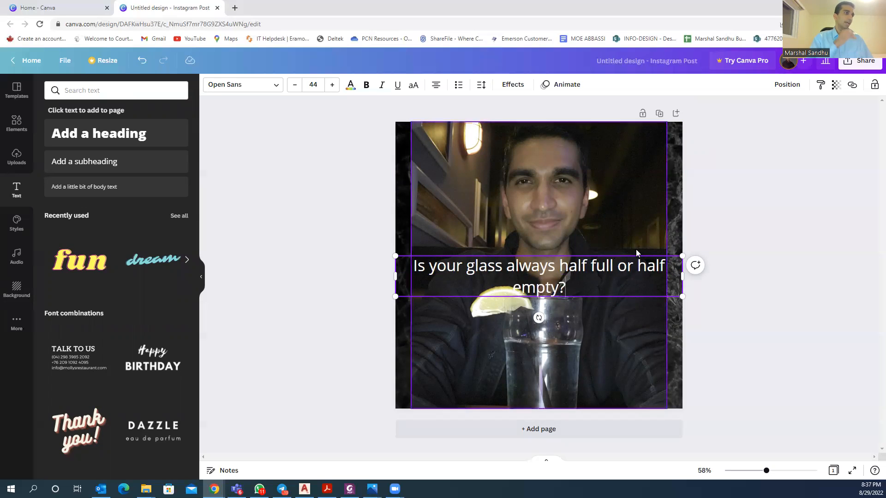
# Wrap the question onto two lines, move it to the page's bottom edge and enlarge it to a font size of about 60.8.
pyautogui.moveTo(683, 279); pyautogui.dragTo(585, 289)
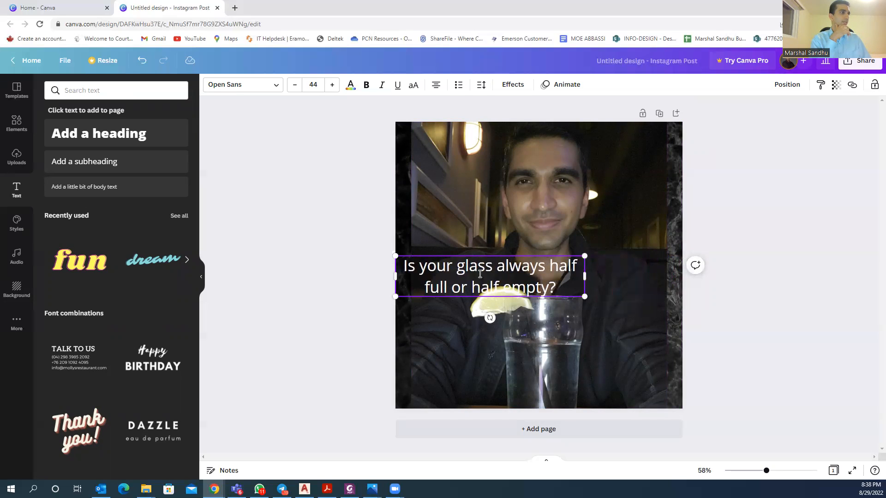
pyautogui.click(487, 216)
pyautogui.moveTo(475, 260); pyautogui.dragTo(471, 373)
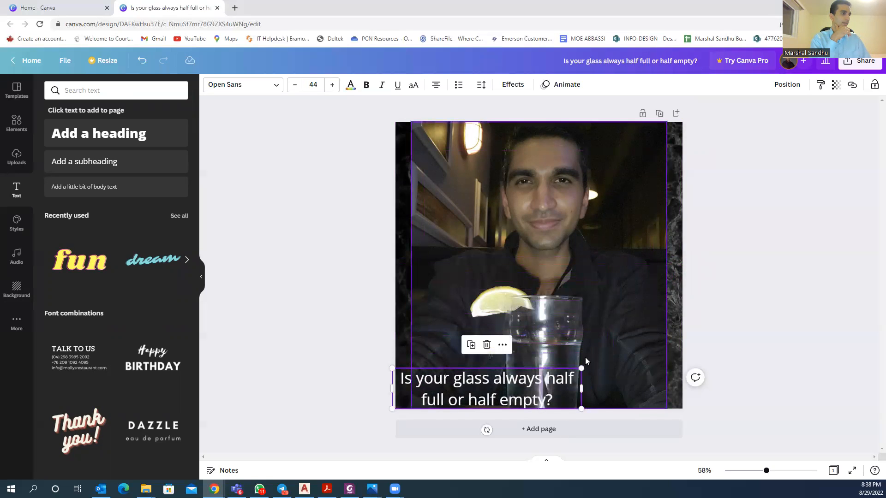
pyautogui.moveTo(582, 368); pyautogui.dragTo(653, 345)
pyautogui.moveTo(565, 378); pyautogui.dragTo(568, 379)
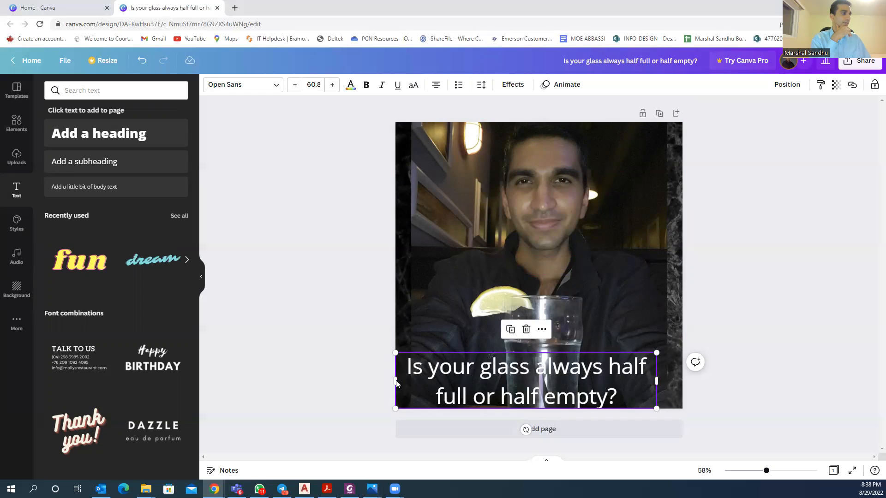
# Narrow the question's text box to six lines and place it in the page's lower-right corner beside the glass.
pyautogui.moveTo(393, 381); pyautogui.dragTo(531, 381)
pyautogui.moveTo(608, 377); pyautogui.dragTo(637, 313)
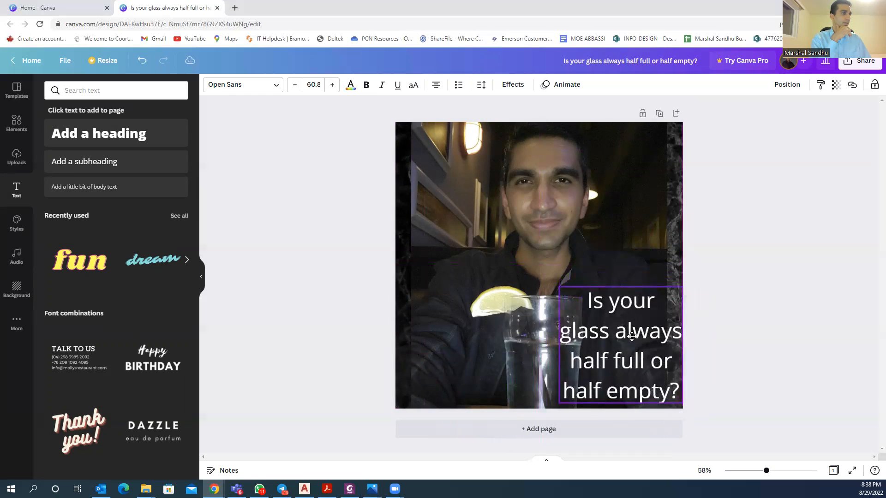
pyautogui.moveTo(558, 346); pyautogui.dragTo(580, 346)
pyautogui.moveTo(637, 341); pyautogui.dragTo(643, 283)
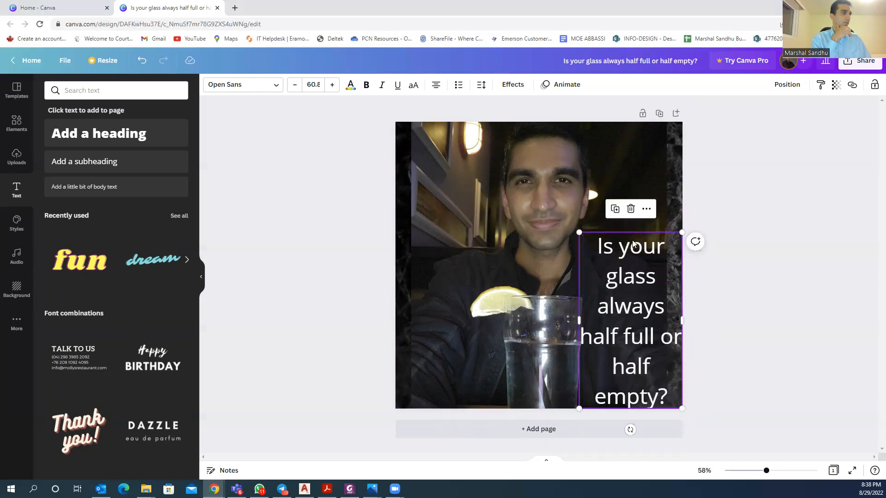
# Right-align the question and narrow its box slightly to clear the glass, keeping it flush with the page's bottom-right corner.
pyautogui.click(436, 89)
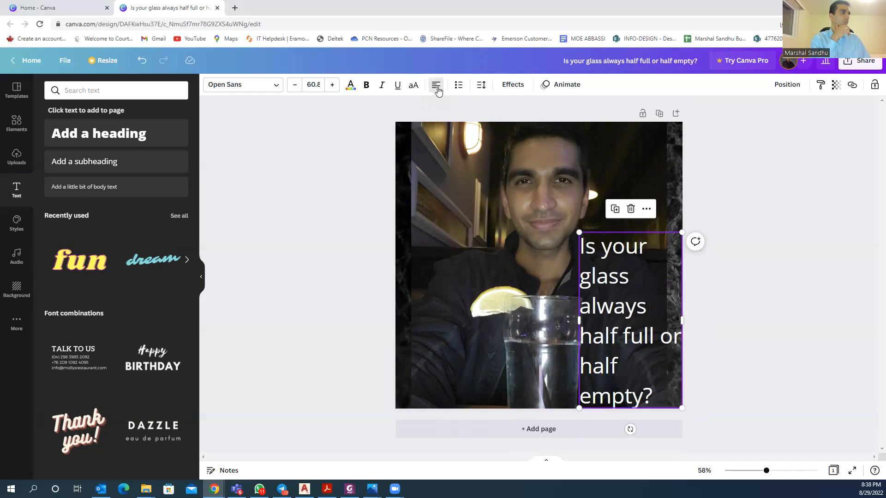
pyautogui.click(436, 88)
pyautogui.click(436, 89)
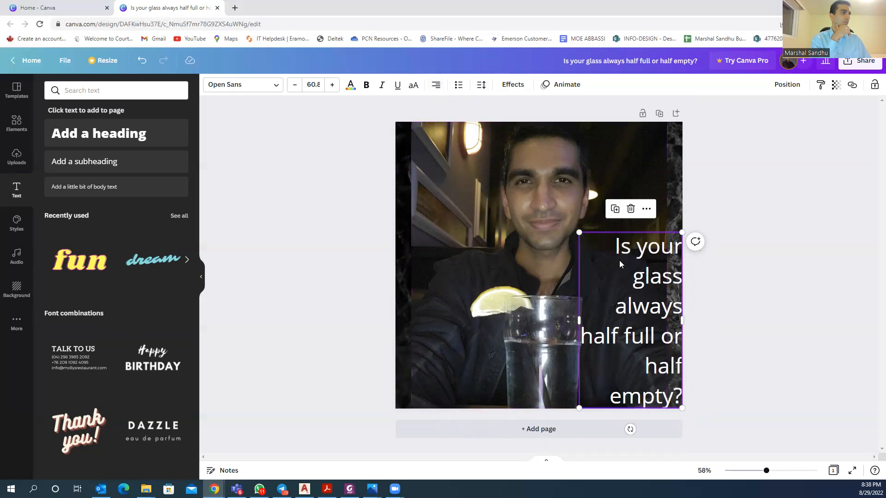
pyautogui.moveTo(578, 318); pyautogui.dragTo(629, 311)
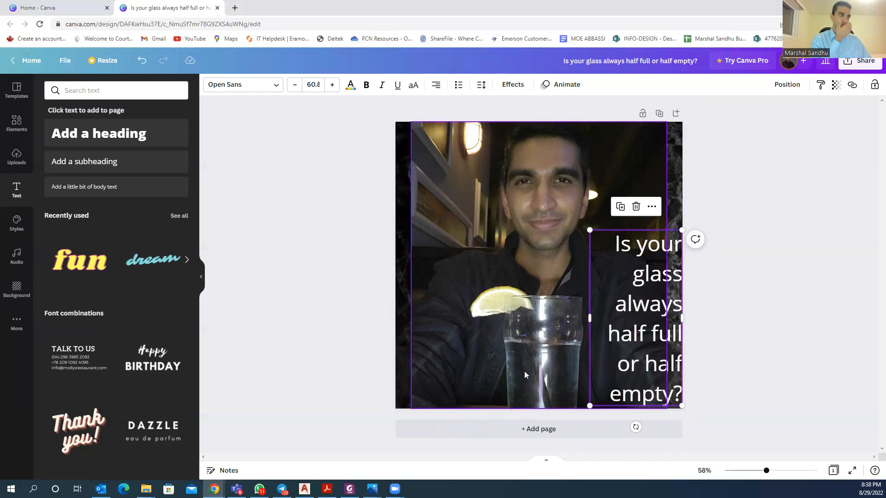
pyautogui.moveTo(654, 342); pyautogui.dragTo(655, 346)
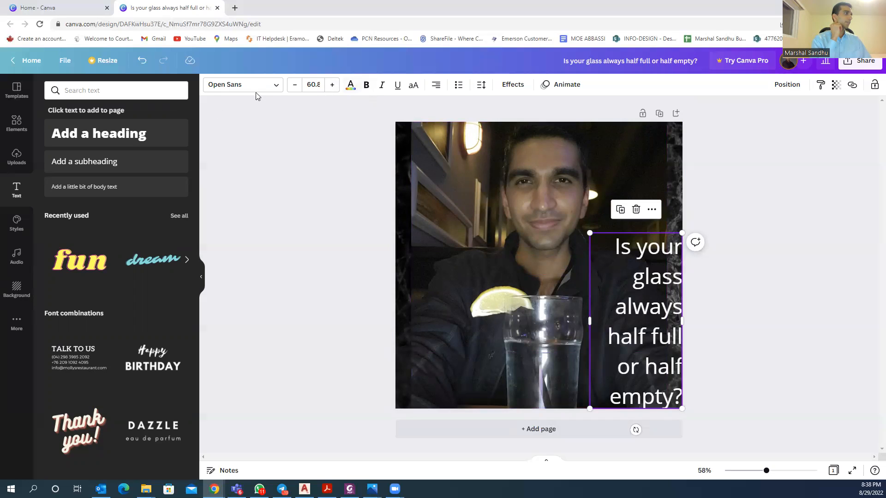
# Compare several bold fonts on the question, apply Archive and move the text up until its last line fits on the page.
pyautogui.click(275, 86)
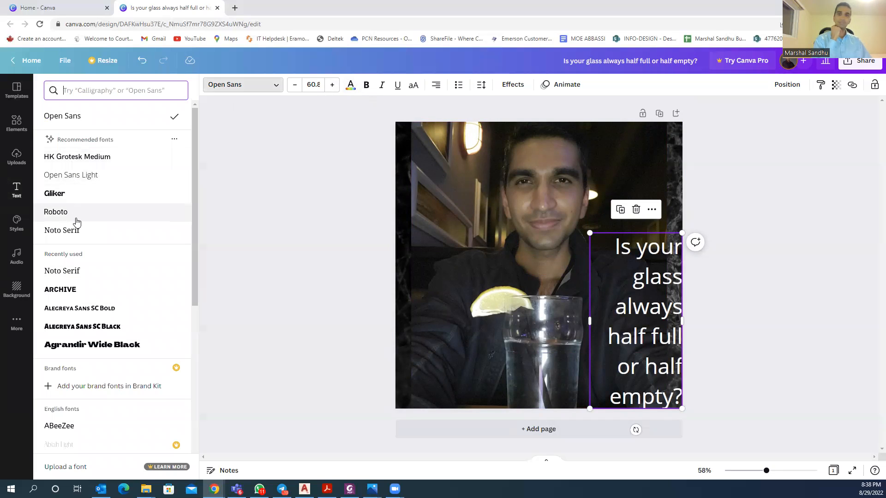
pyautogui.click(69, 289)
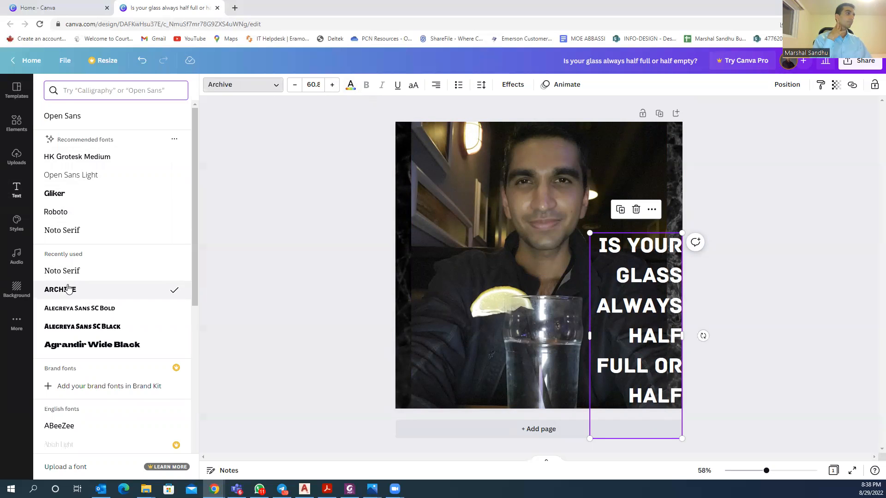
pyautogui.click(67, 327)
pyautogui.scroll(-10, 66, 333)
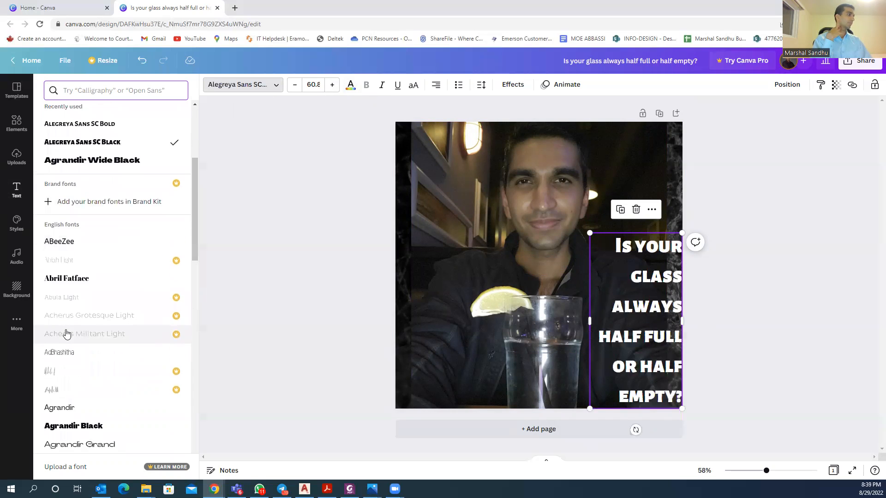
pyautogui.click(96, 276)
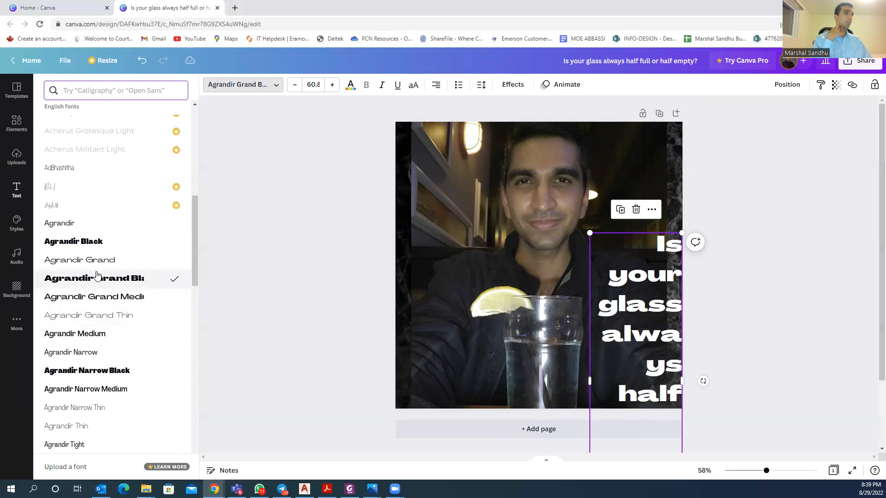
pyautogui.scroll(6, 78, 277)
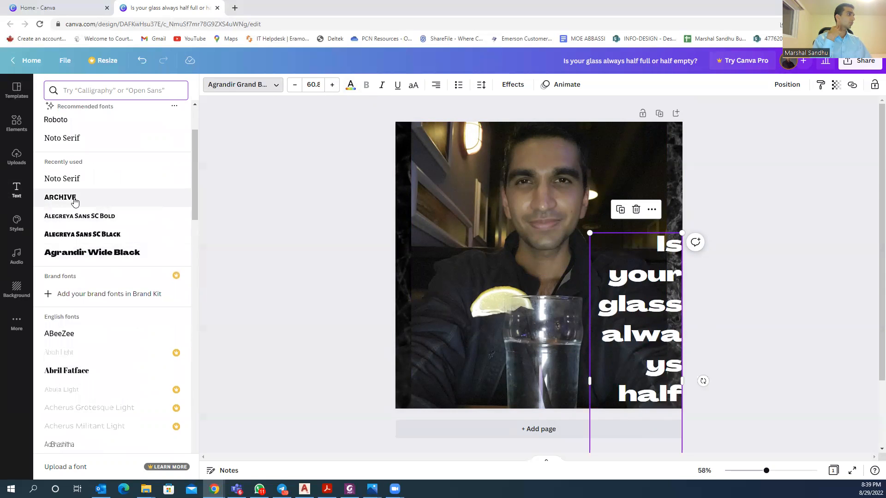
pyautogui.click(74, 200)
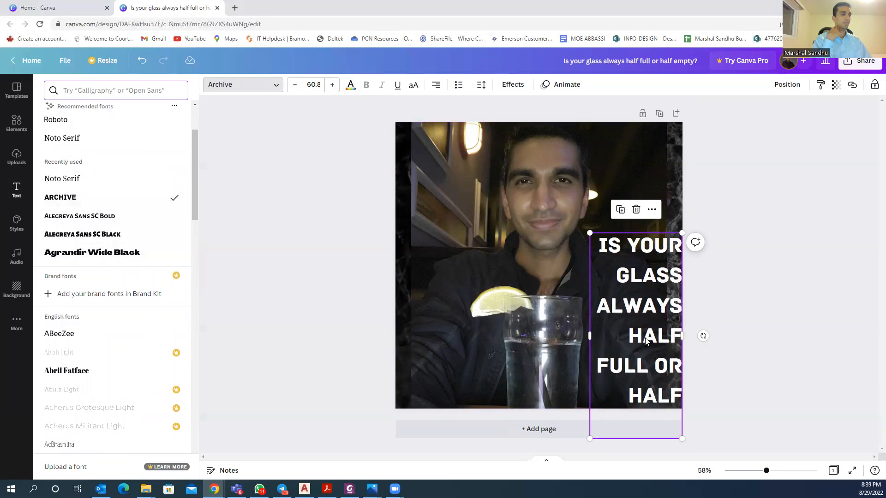
pyautogui.moveTo(645, 337); pyautogui.dragTo(642, 305)
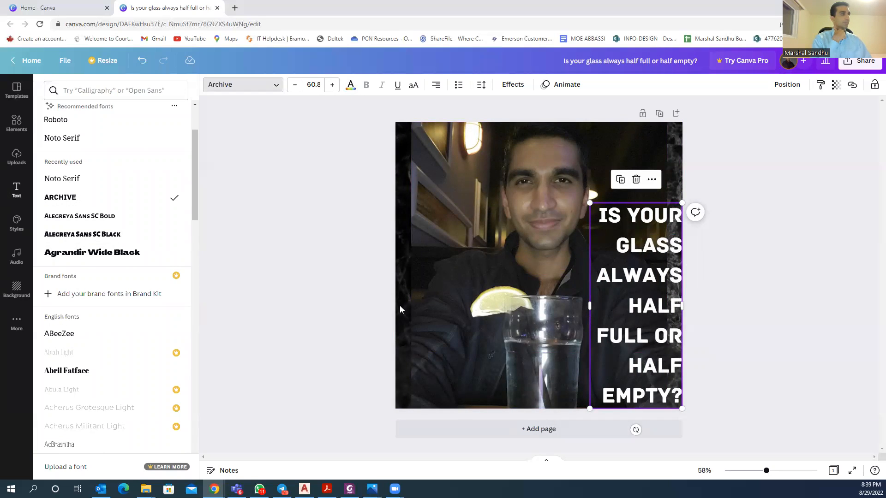
pyautogui.press('Escape')
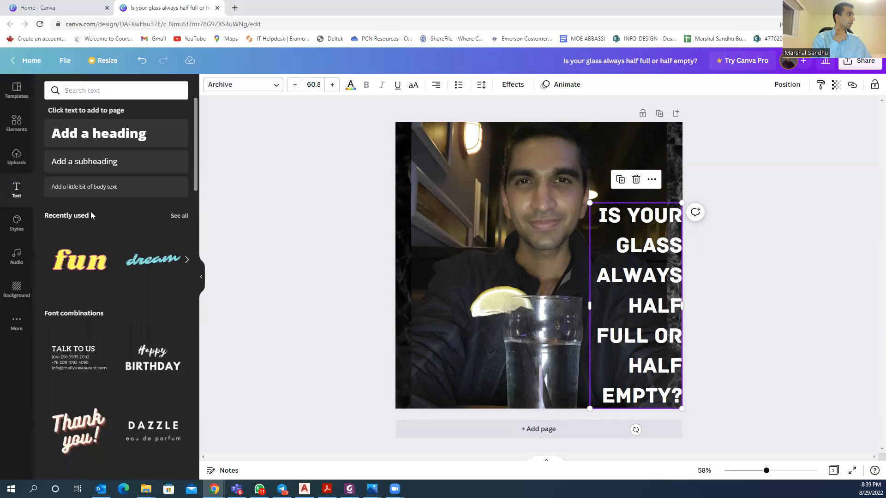
# Search the design elements for "glass" and look through the resulting graphics.
pyautogui.click(17, 224)
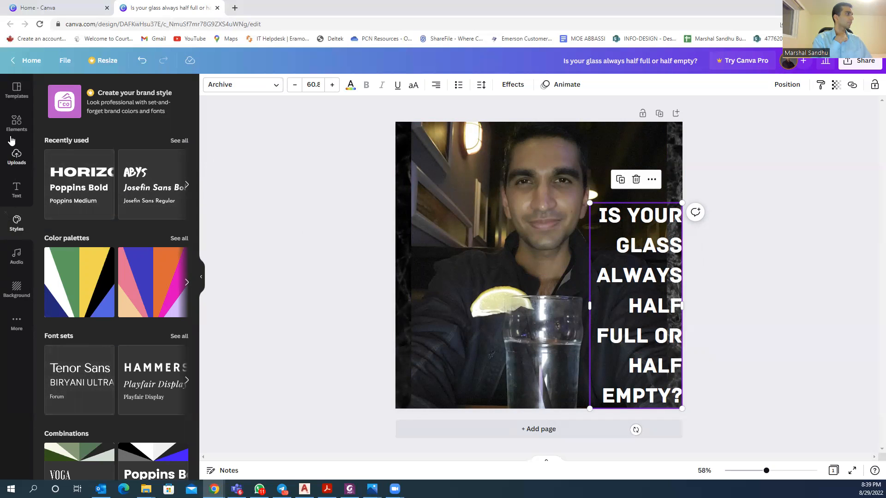
pyautogui.click(16, 122)
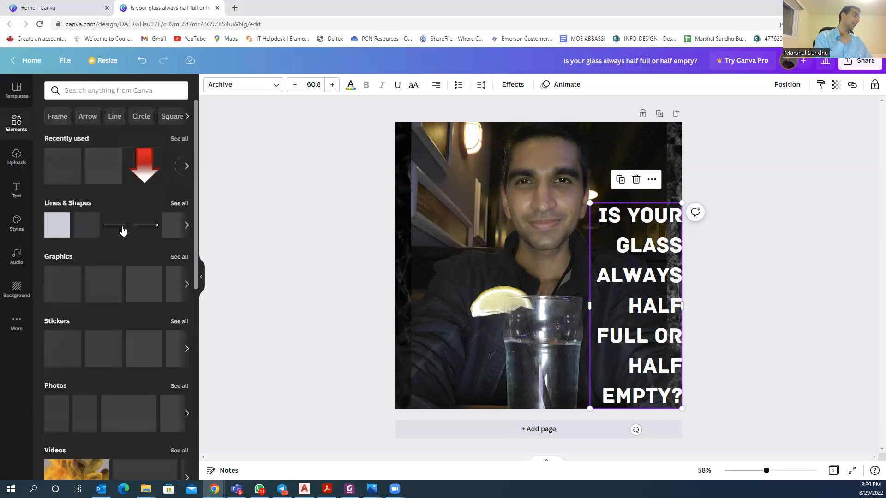
pyautogui.click(75, 90)
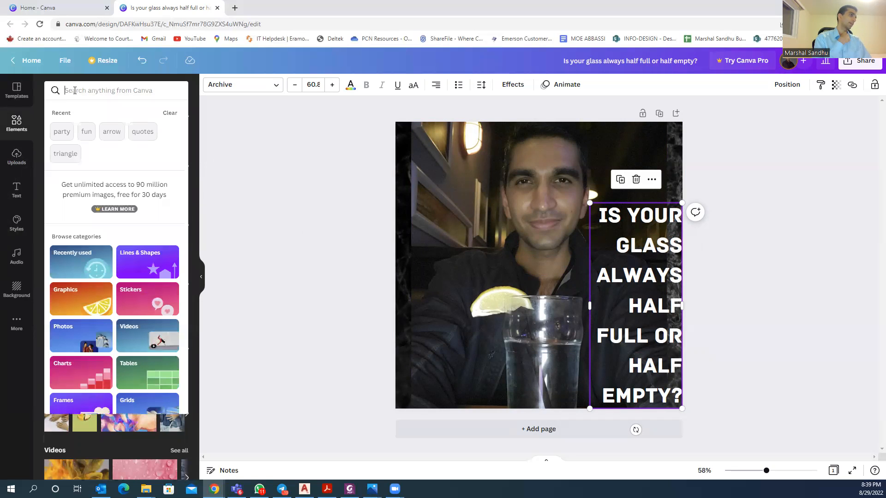
pyautogui.write('glass')
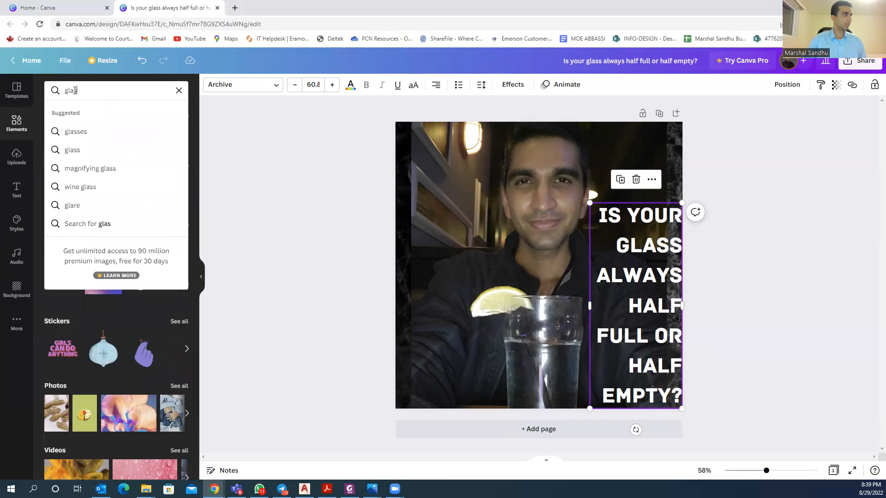
pyautogui.press('Return')
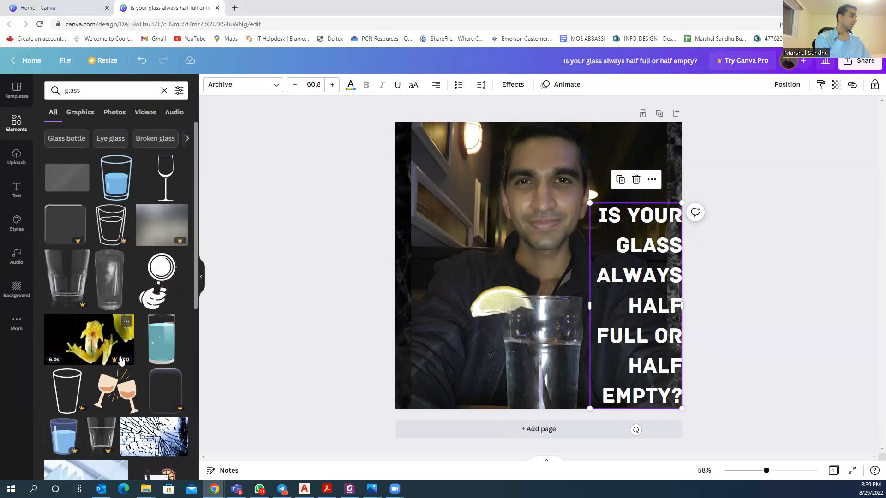
pyautogui.scroll(-4, 174, 323)
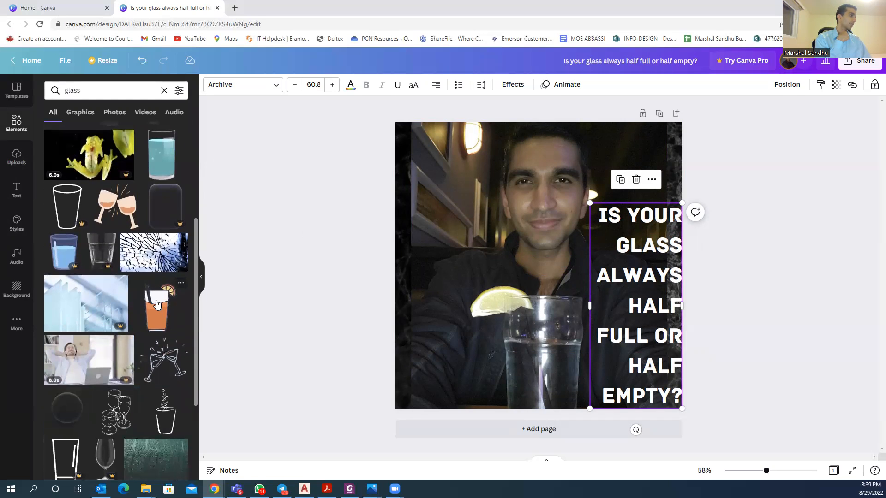
pyautogui.scroll(1, 137, 262)
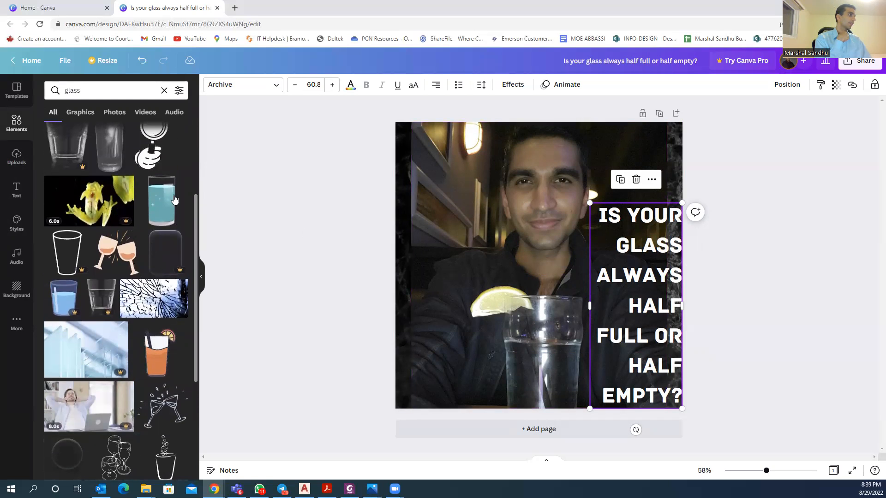
# Try the teal water-glass graphic on the lower left of the photo and delete it.
pyautogui.click(161, 198)
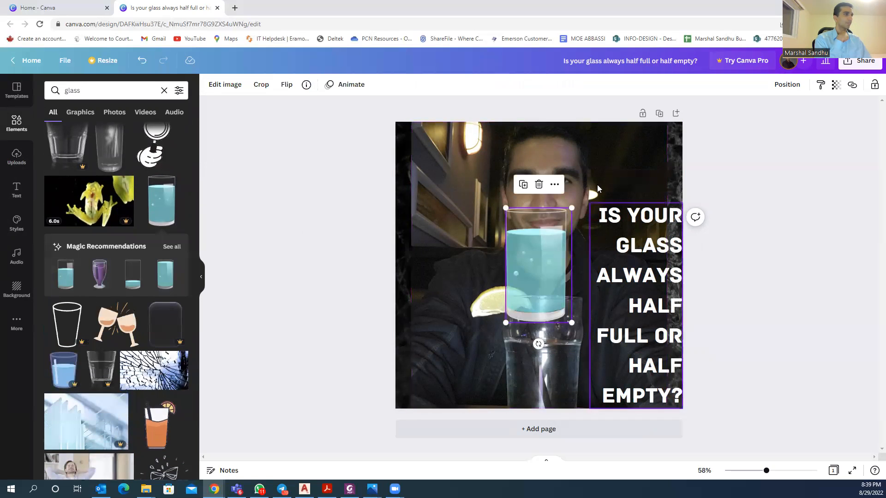
pyautogui.moveTo(534, 258); pyautogui.dragTo(439, 308)
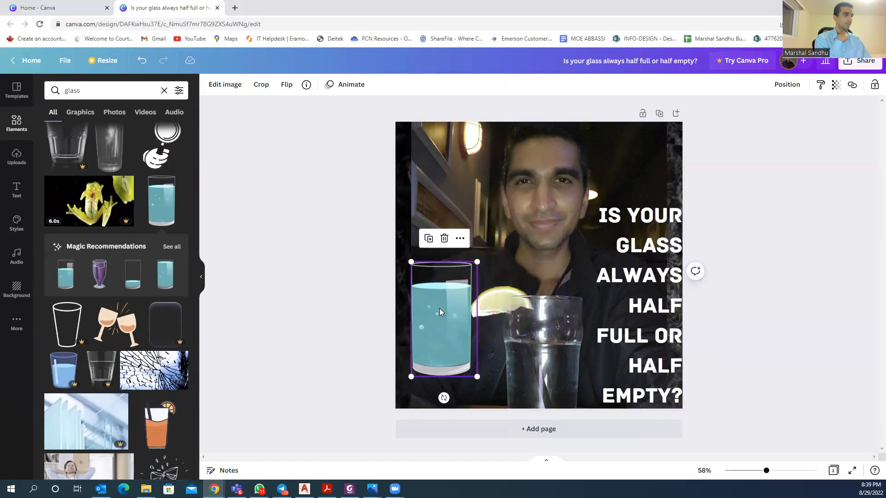
pyautogui.press('Delete')
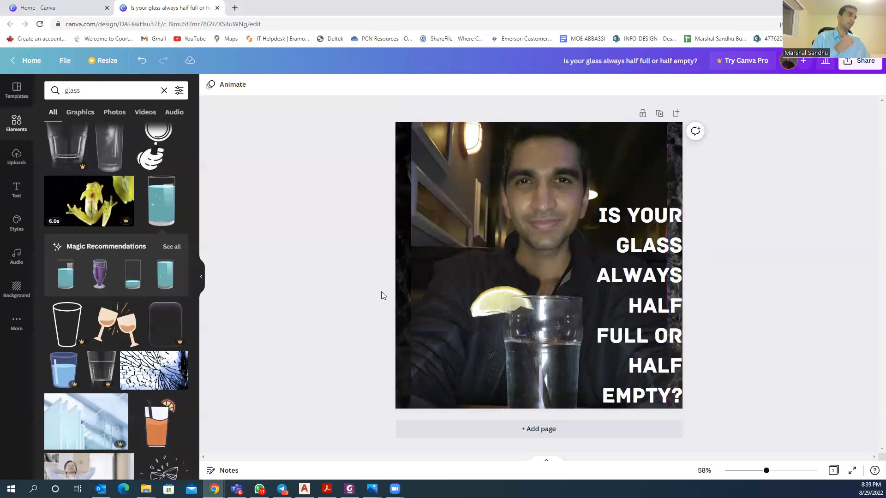
# Adjust the portrait photo, setting brightness to 16 and saturation to 49 and keeping contrast at 0.
pyautogui.click(455, 235)
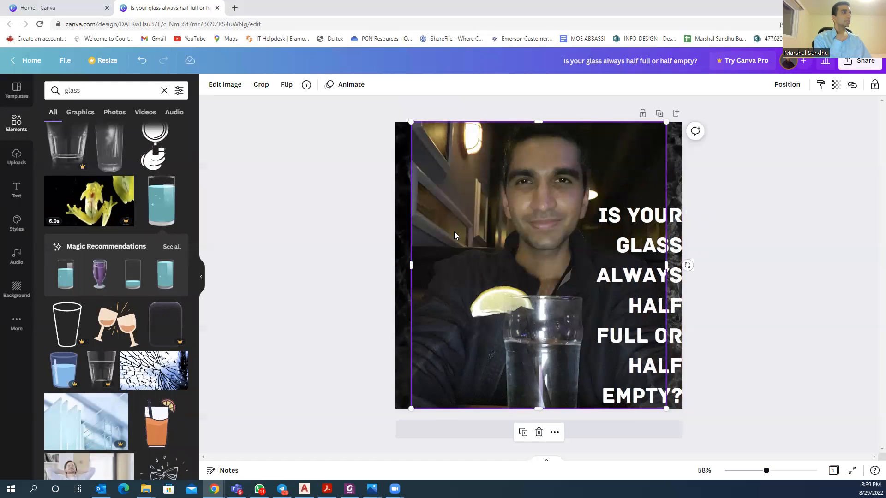
pyautogui.click(228, 88)
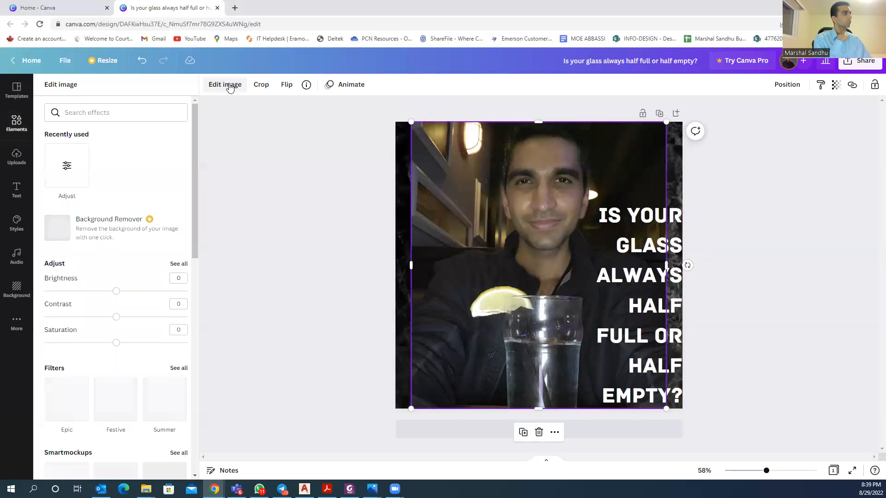
pyautogui.click(68, 168)
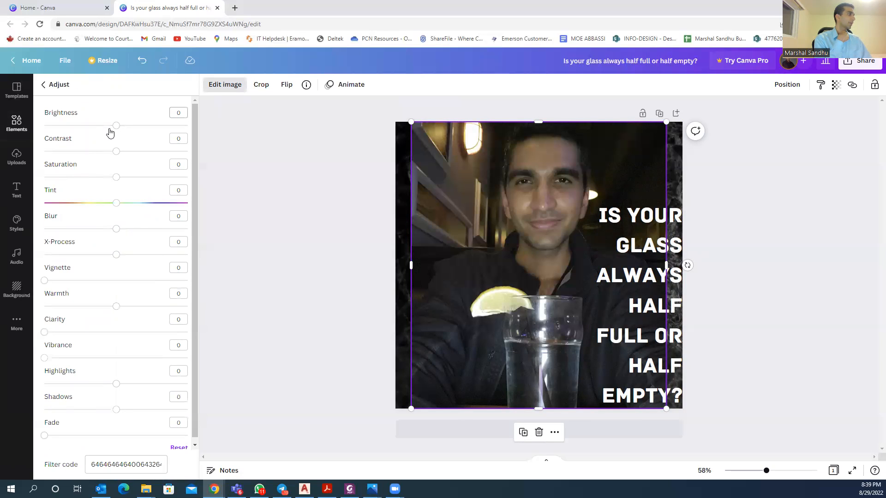
pyautogui.moveTo(116, 130); pyautogui.dragTo(118, 166)
pyautogui.click(172, 139)
pyautogui.press('BackSpace')
pyautogui.write('0')
pyautogui.press('Return')
pyautogui.moveTo(118, 179); pyautogui.dragTo(152, 173)
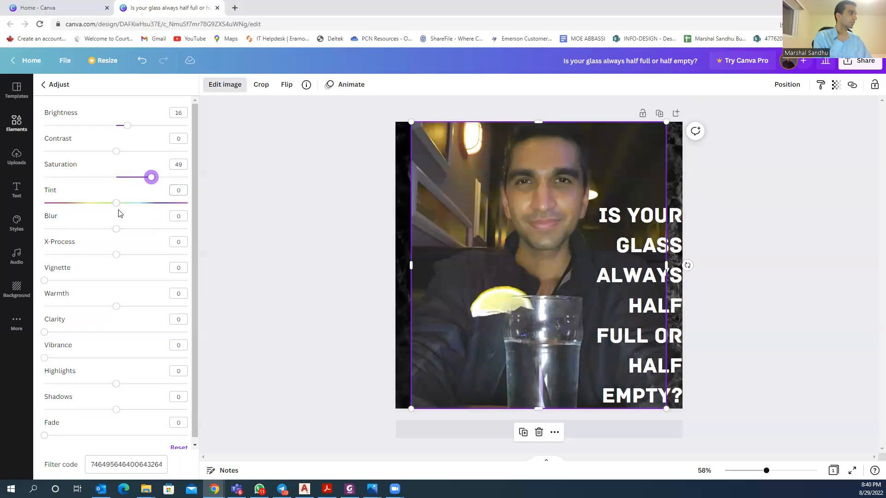
# Try a tint of 23 on the photo, and reset the tint to 0.
pyautogui.moveTo(116, 206)
pyautogui.mouseDown()
pyautogui.moveTo(180, 203)
pyautogui.moveTo(133, 203)
pyautogui.mouseUp()
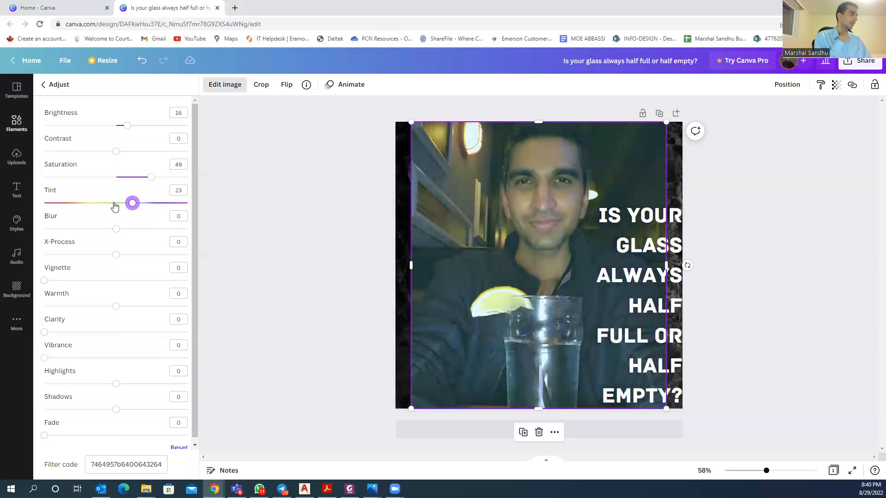
pyautogui.click(179, 190)
pyautogui.write('0')
pyautogui.press('Return')
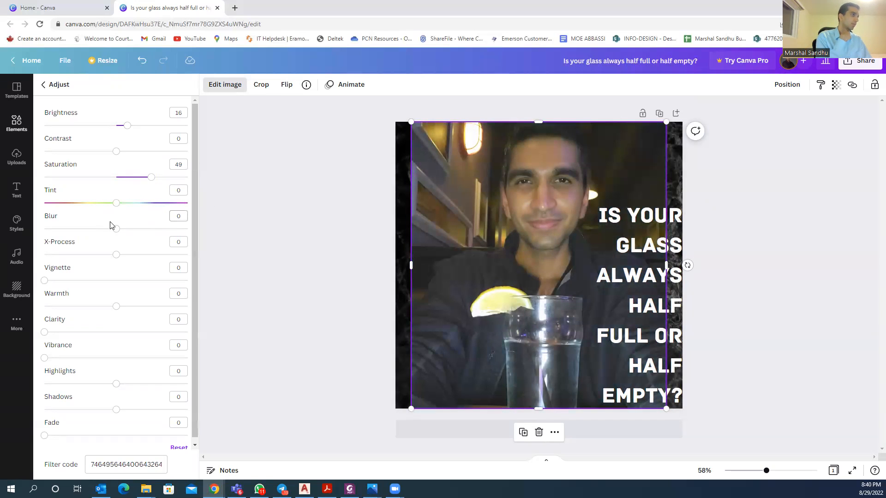
# Sharpen the photo by setting its blur to -22, leaving clarity at 0.
pyautogui.moveTo(117, 233)
pyautogui.mouseDown()
pyautogui.moveTo(158, 234)
pyautogui.moveTo(100, 230)
pyautogui.mouseUp()
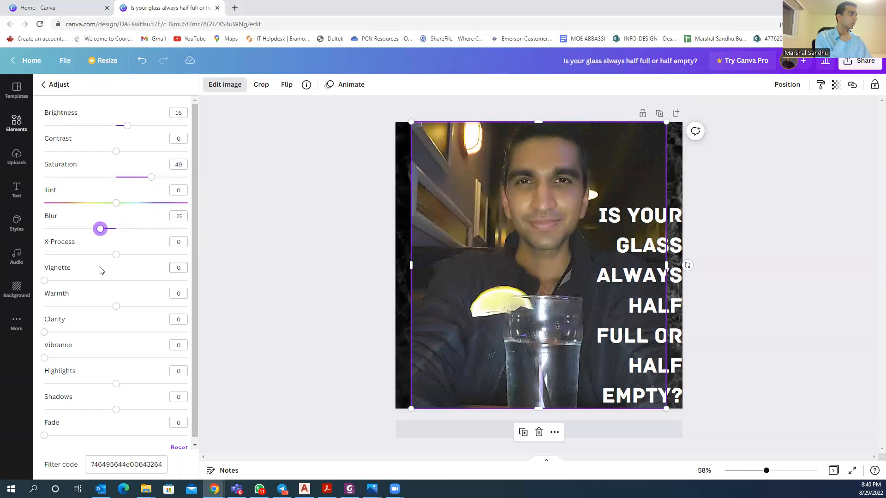
pyautogui.scroll(-1, 104, 272)
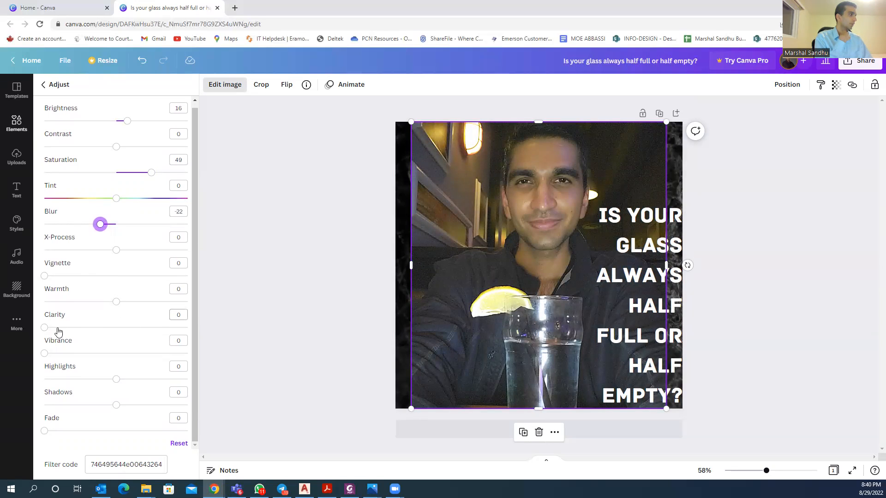
pyautogui.moveTo(44, 329)
pyautogui.mouseDown()
pyautogui.moveTo(114, 328)
pyautogui.moveTo(41, 325)
pyautogui.mouseUp()
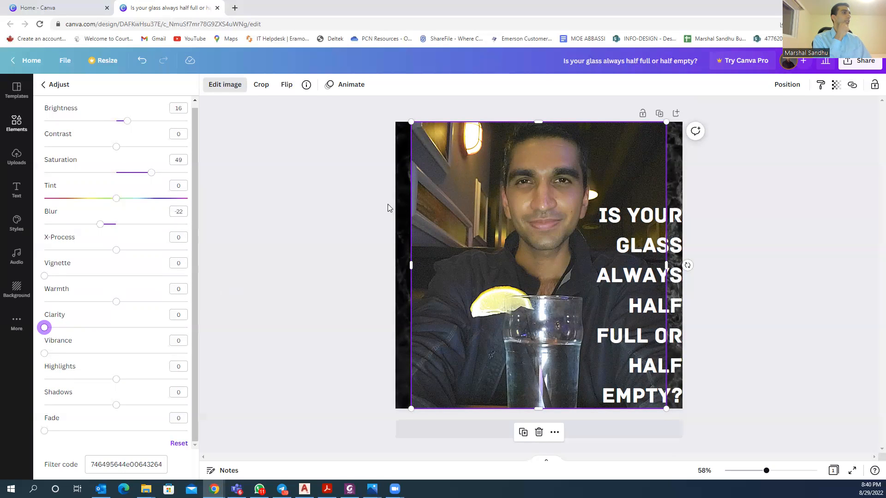
# Try the Summer filter on the photo at intensities 86 and 50, and undo the filter.
pyautogui.click(55, 90)
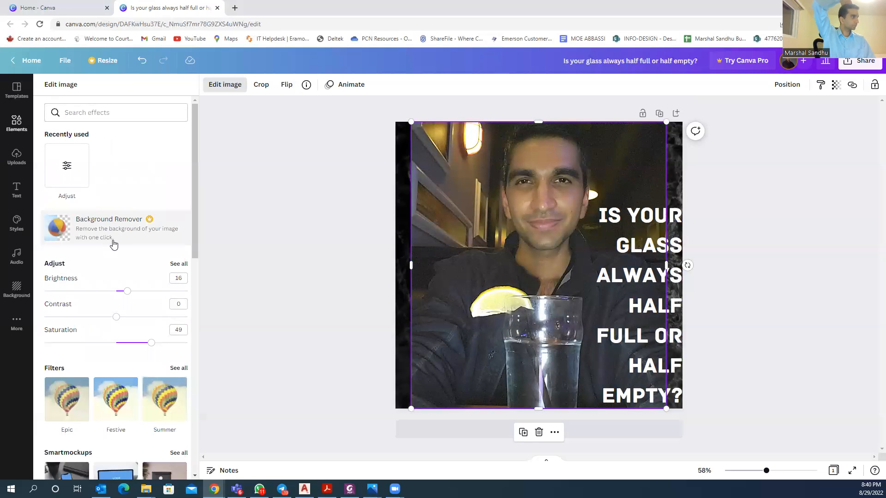
pyautogui.scroll(-4, 113, 244)
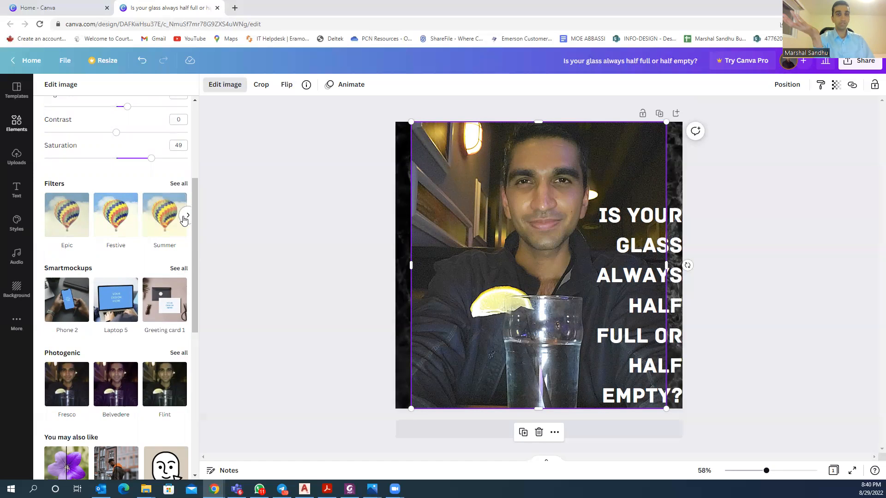
pyautogui.click(152, 215)
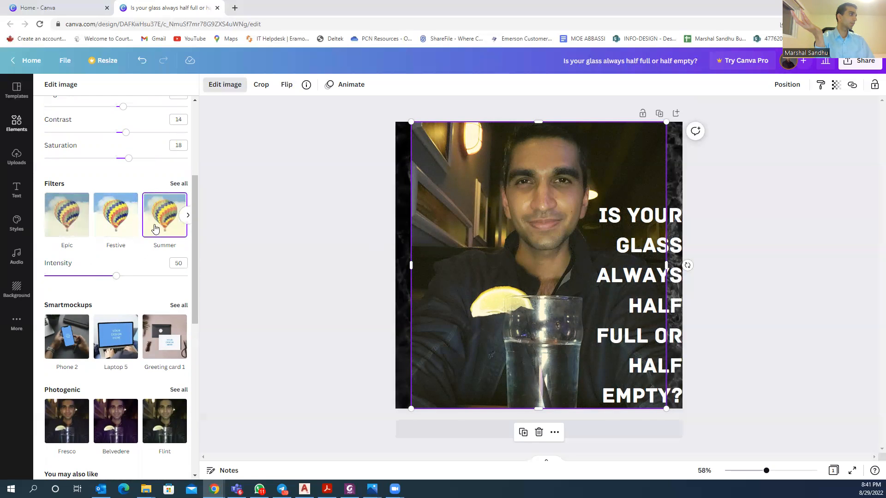
pyautogui.moveTo(117, 276); pyautogui.dragTo(169, 294)
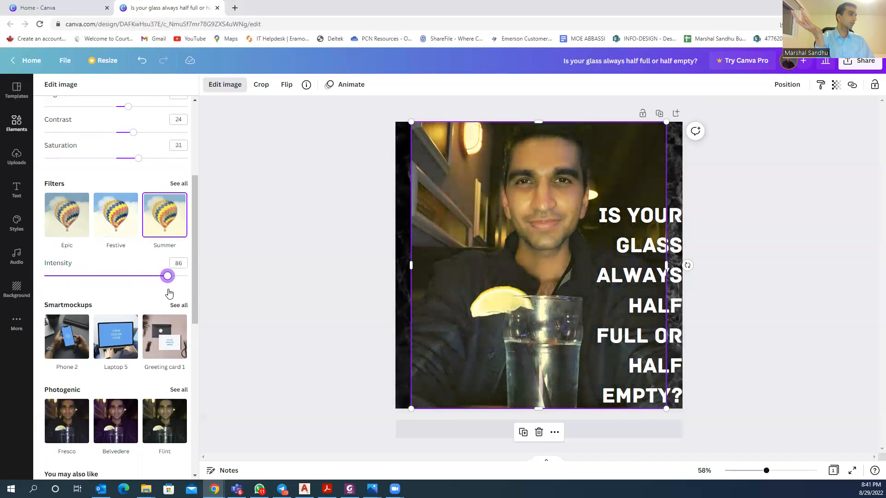
pyautogui.doubleClick(178, 264)
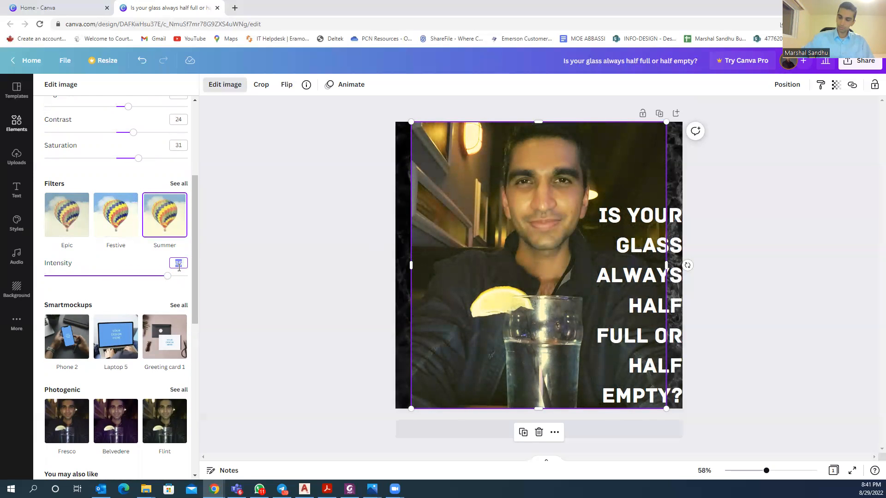
pyautogui.press('Return')
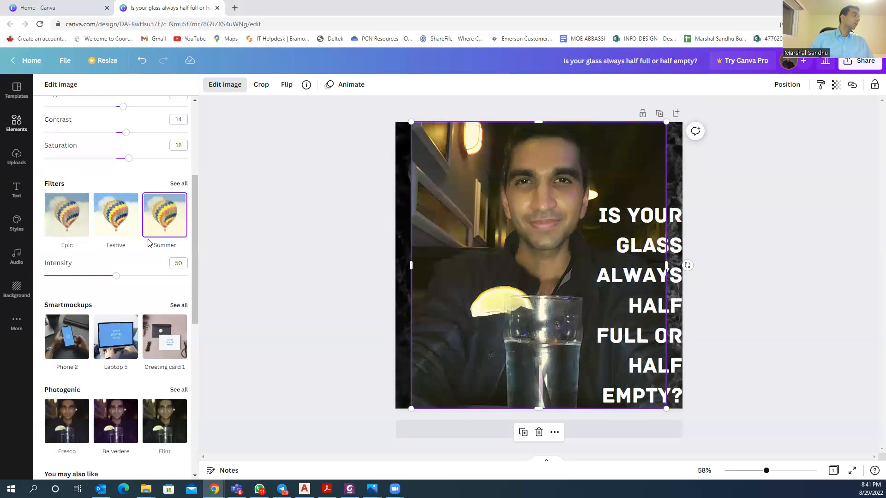
pyautogui.scroll(3, 85, 264)
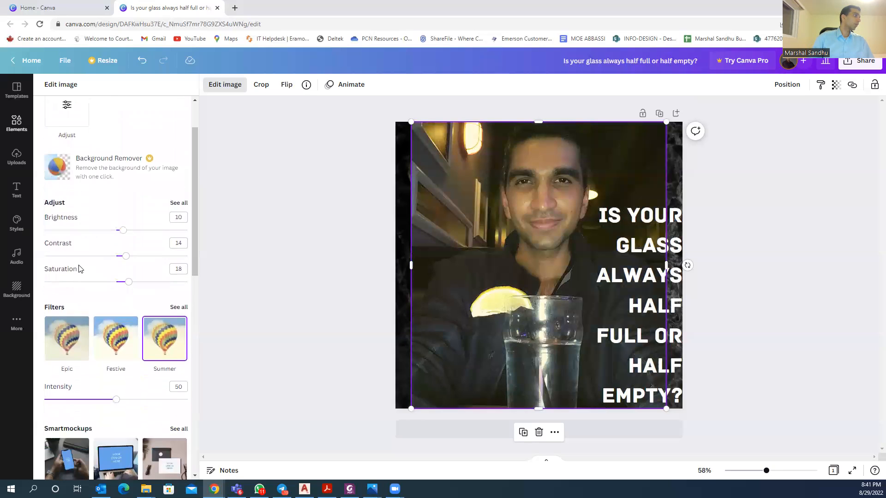
pyautogui.scroll(-1, 80, 268)
pyautogui.hotkey('ctrl', 'z')
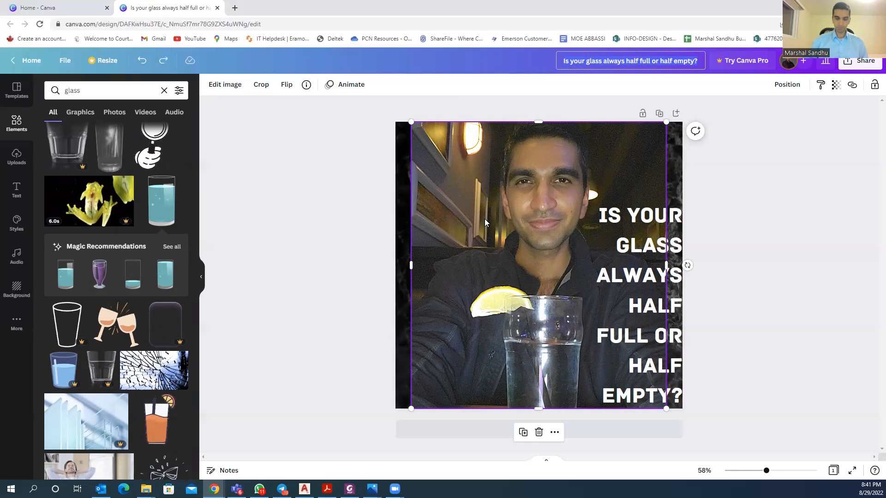
# Rename the design as "2022/h29 Glass half full" and deselect the photo.
pyautogui.write('202')
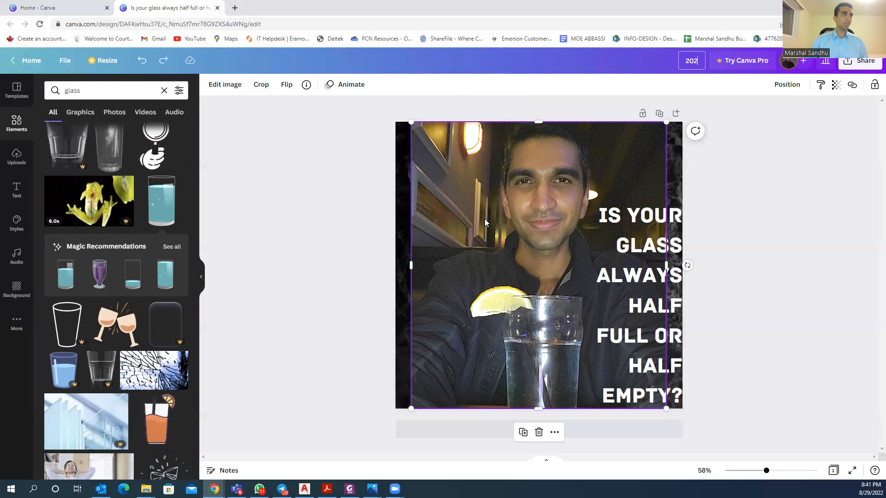
pyautogui.write('2/')
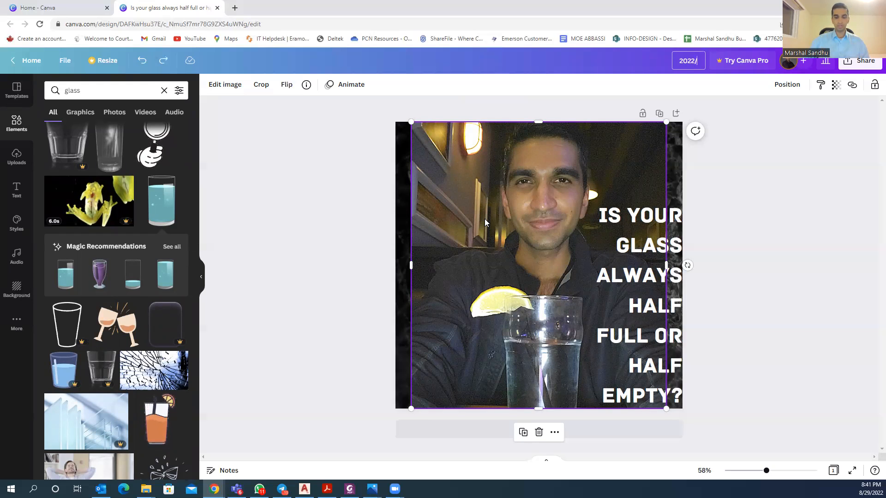
pyautogui.write('h')
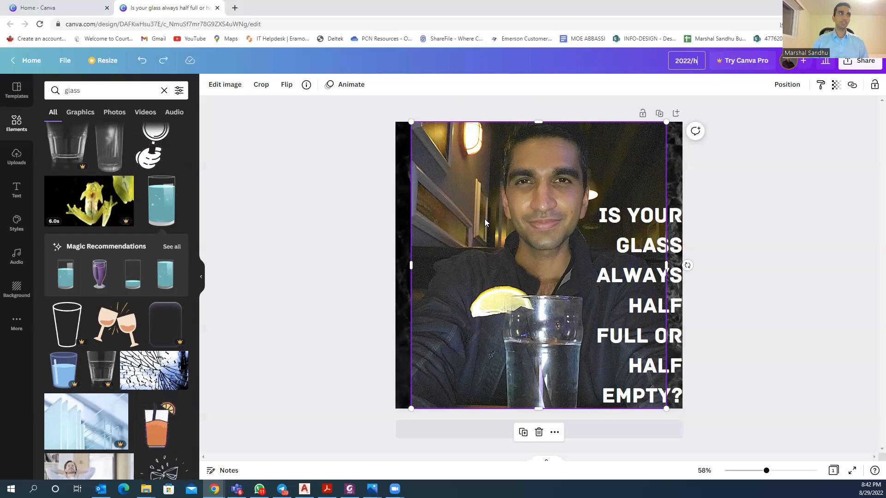
pyautogui.write('29')
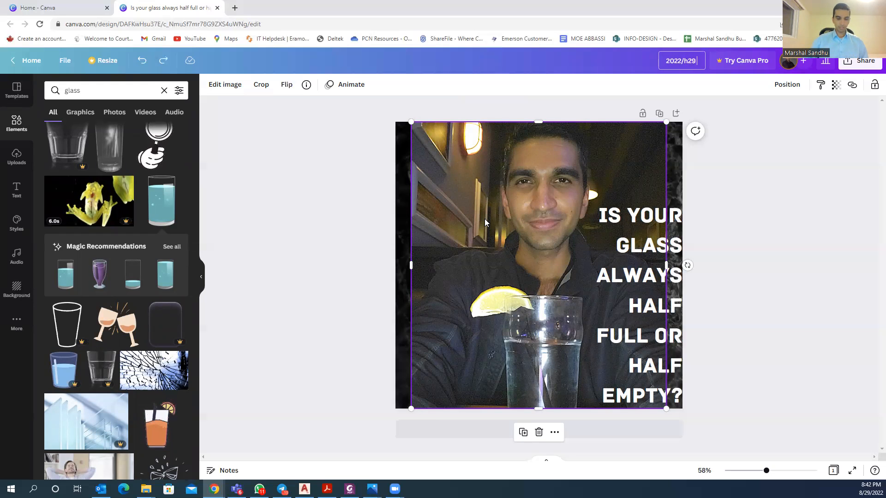
pyautogui.write(' Glass')
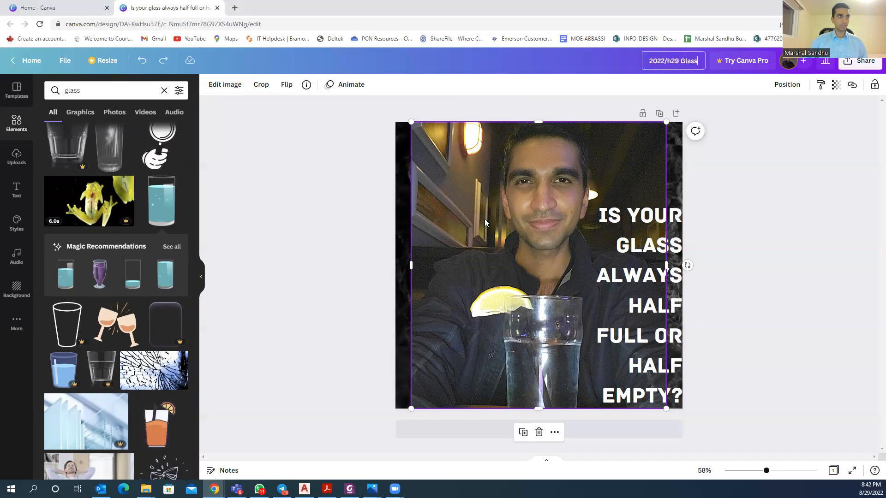
pyautogui.write(' ha')
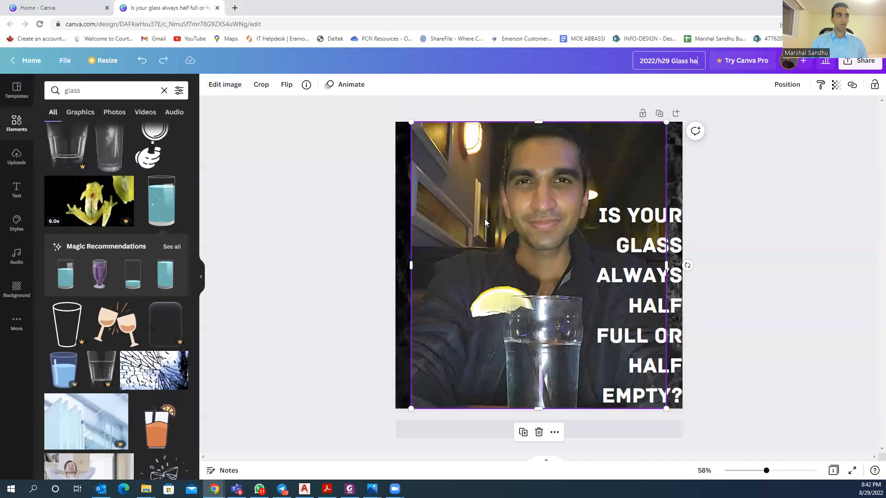
pyautogui.write('lf full')
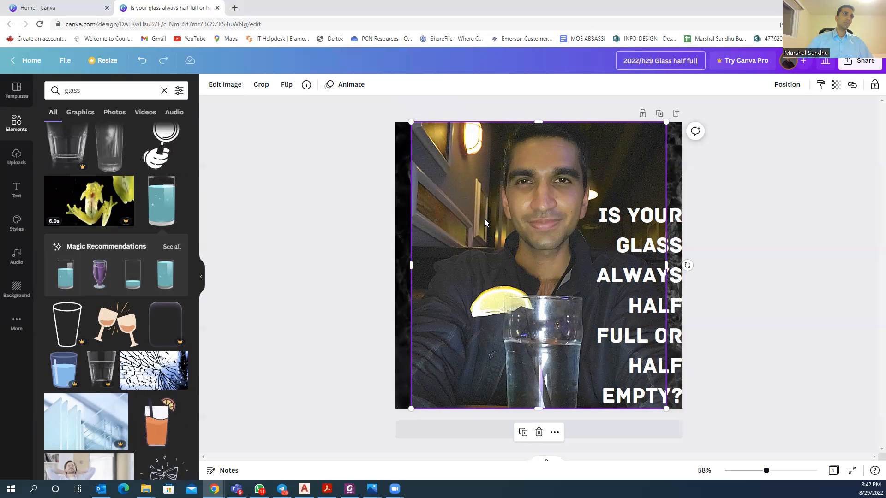
pyautogui.press('Return')
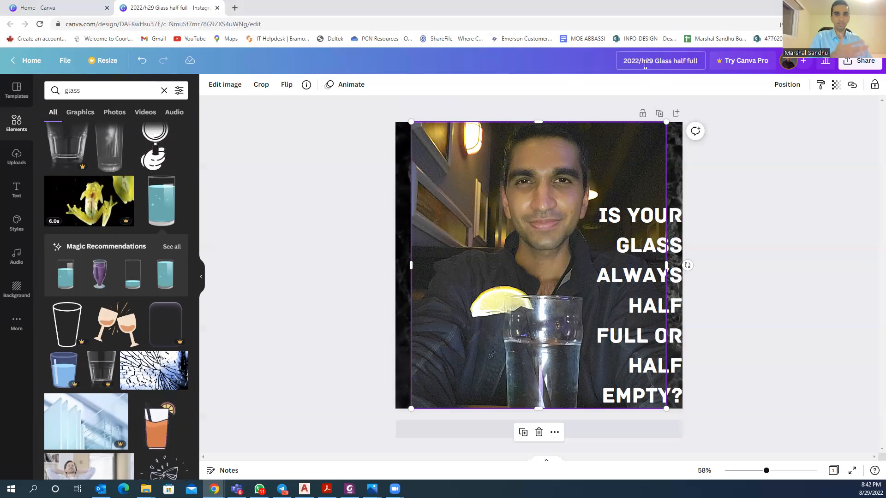
pyautogui.click(296, 220)
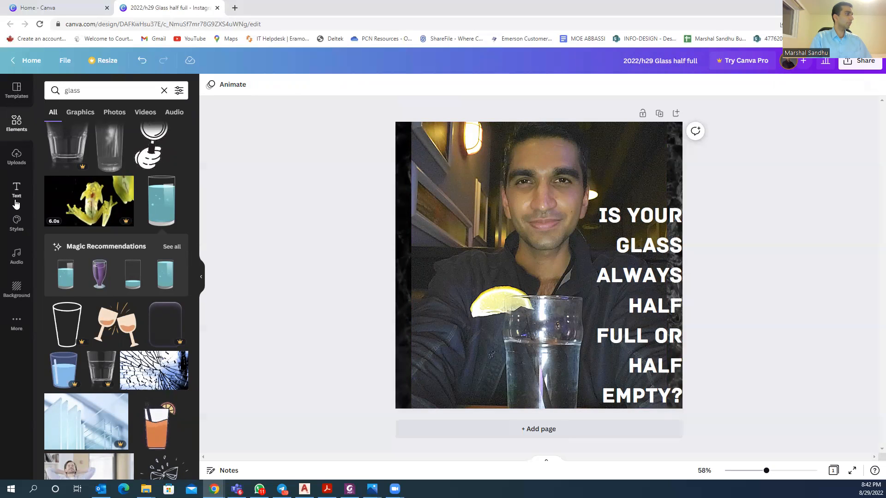
# Select the page background, preview the Simple and Sleek page animations, and apply the Fun animation.
pyautogui.click(17, 90)
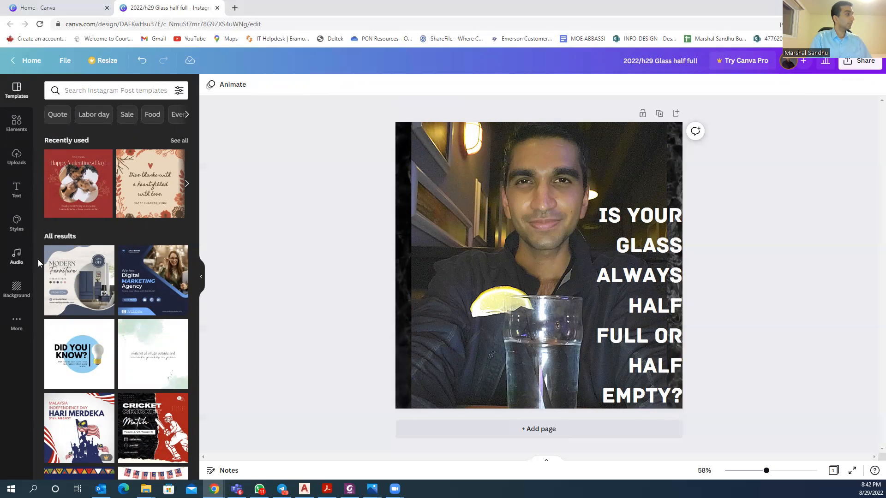
pyautogui.click(400, 308)
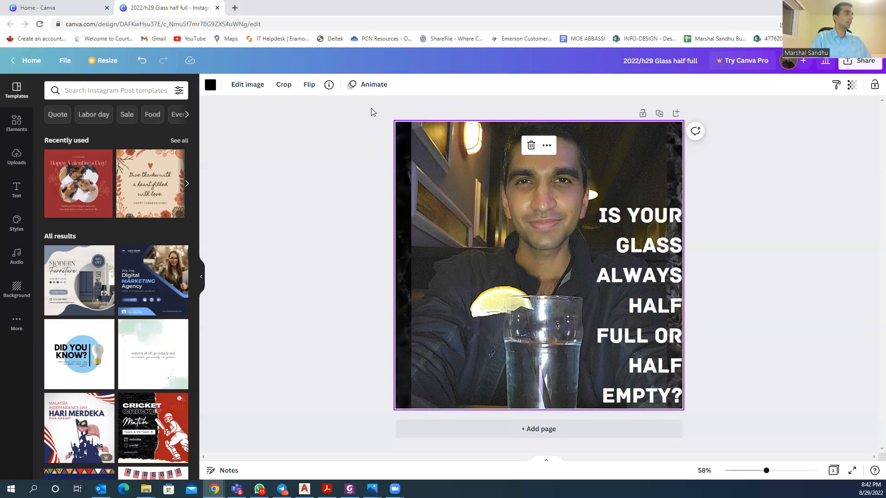
pyautogui.click(368, 87)
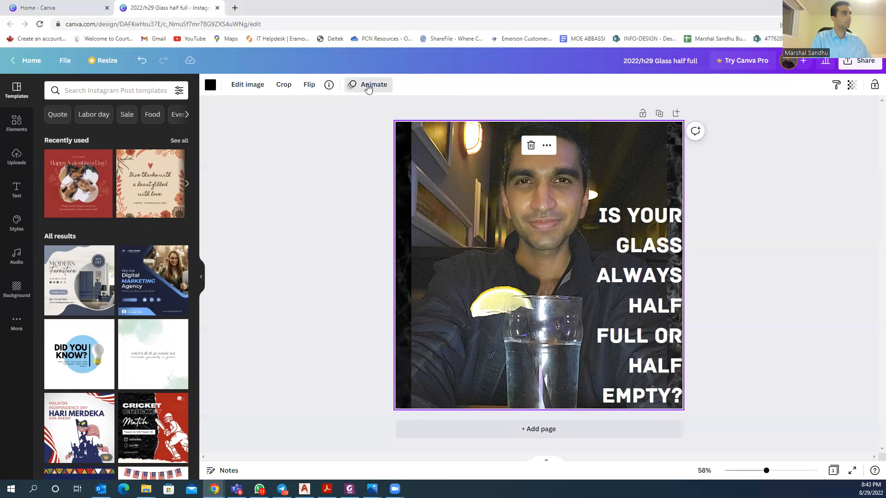
pyautogui.click(65, 155)
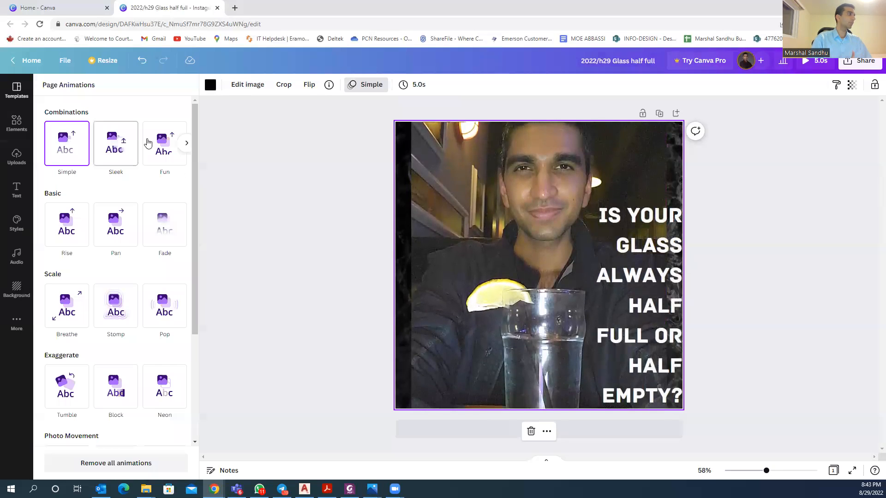
pyautogui.click(115, 145)
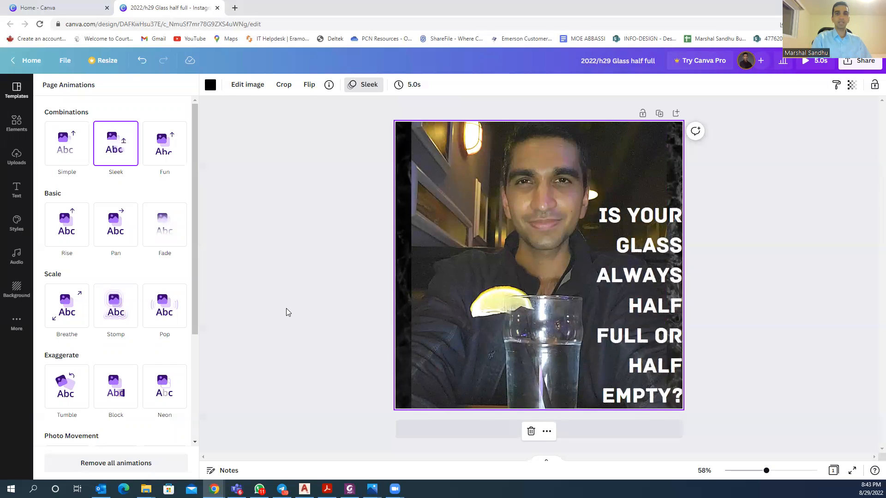
pyautogui.click(172, 145)
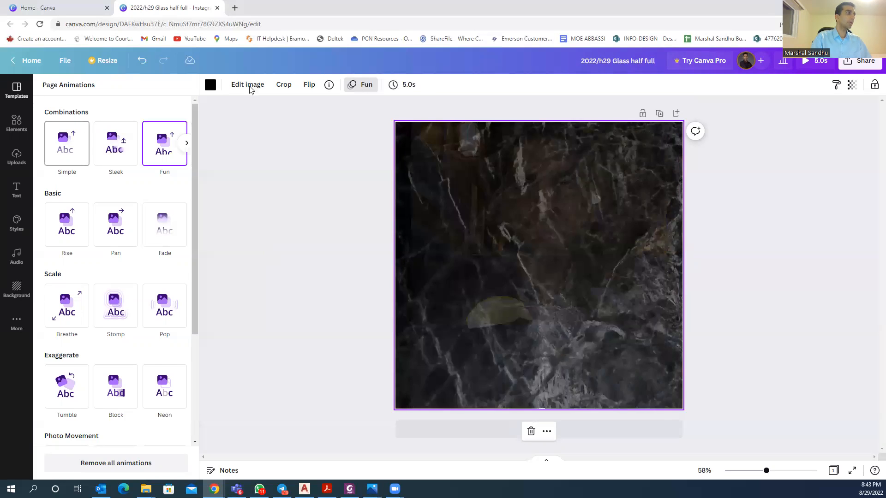
# Check the page timing setting, try the Simple page animation, and remove all animations from the page.
pyautogui.click(362, 87)
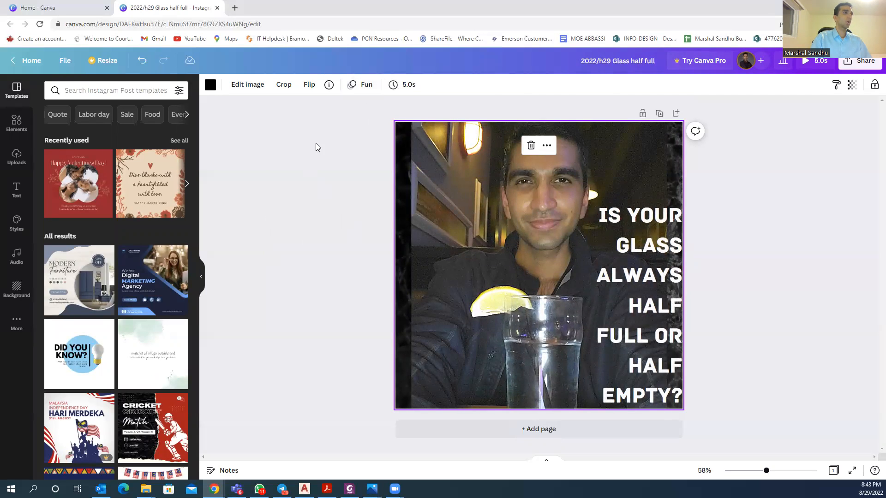
pyautogui.click(403, 85)
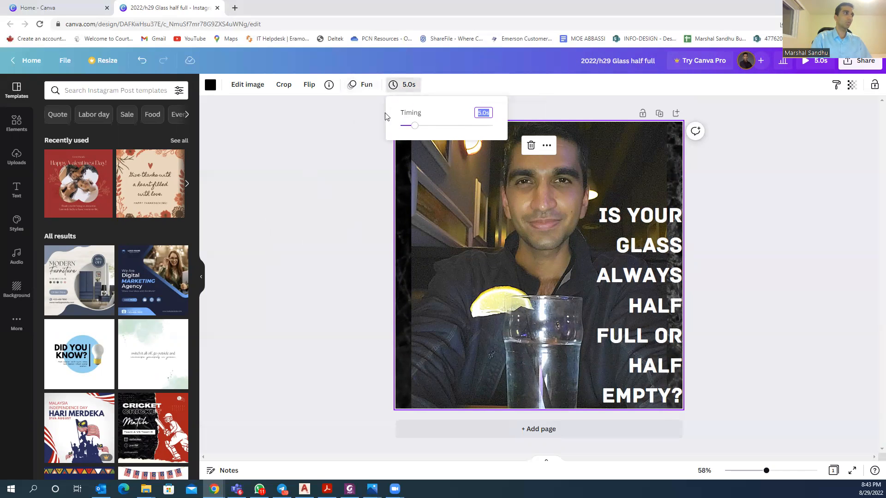
pyautogui.click(359, 86)
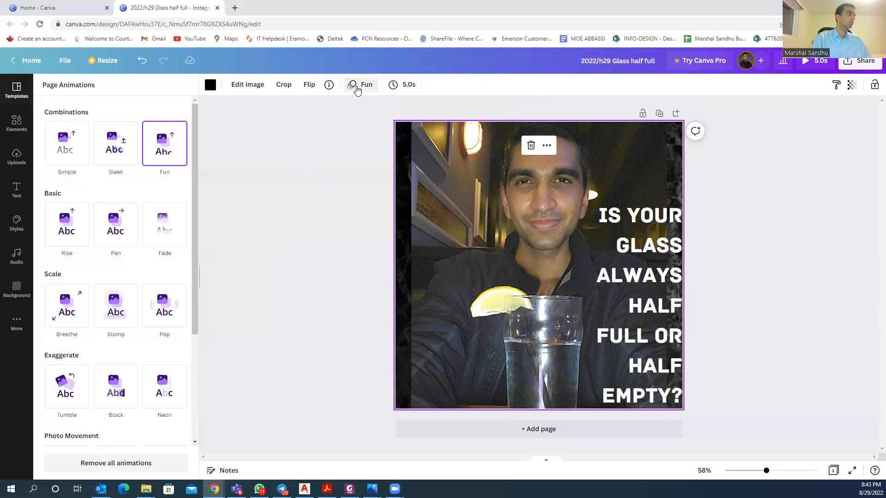
pyautogui.click(59, 138)
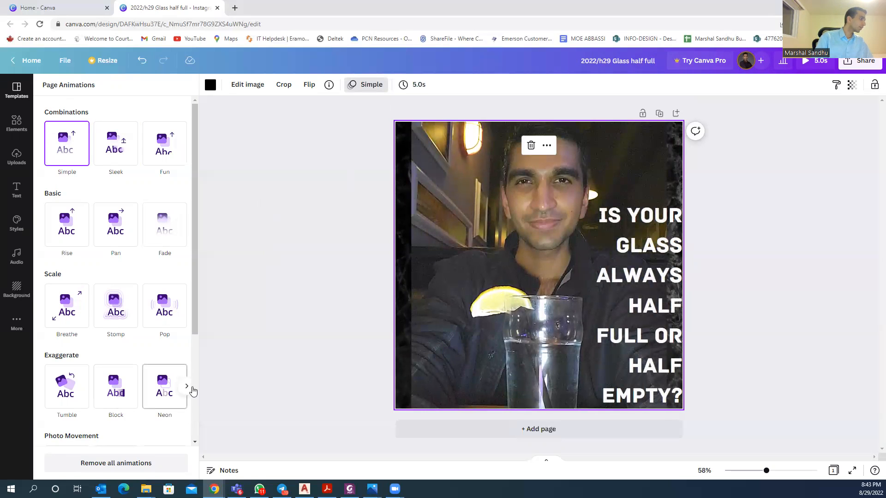
pyautogui.click(110, 465)
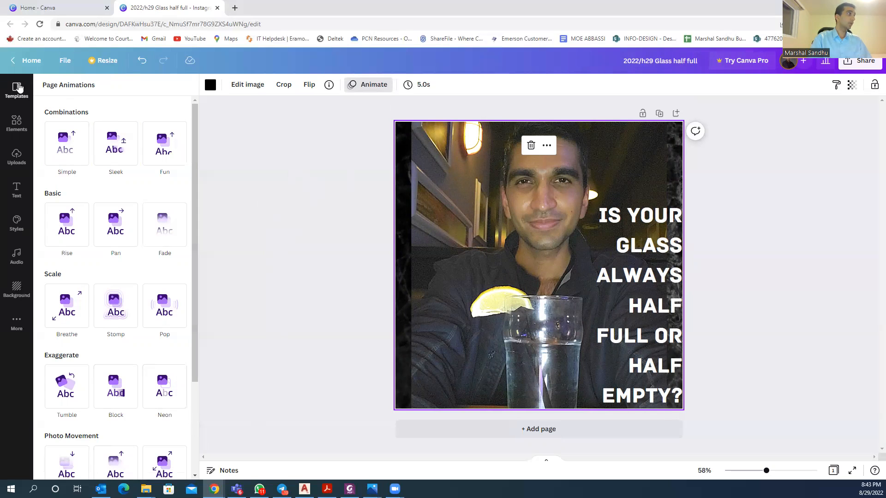
# Leave the design editor, go to the Projects overview, and move the recent "Untitled Design" Instagram post to the trash.
pyautogui.click(27, 66)
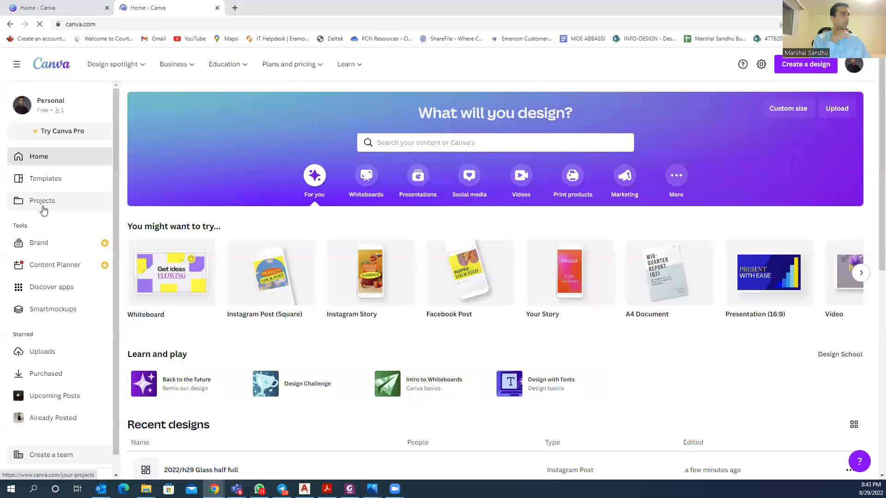
pyautogui.click(40, 206)
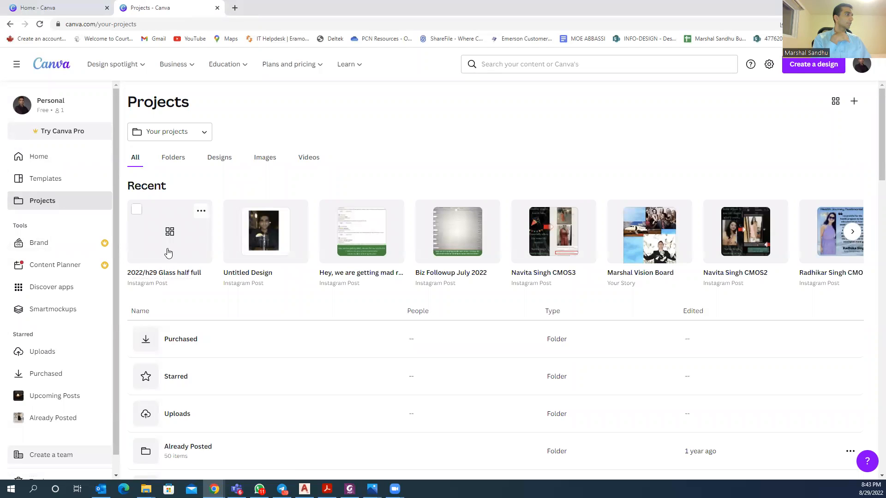
pyautogui.click(298, 214)
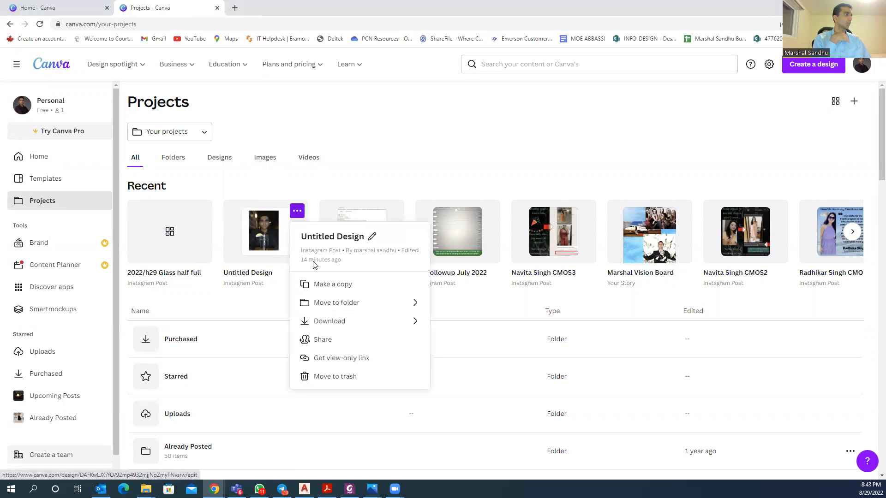
pyautogui.click(344, 376)
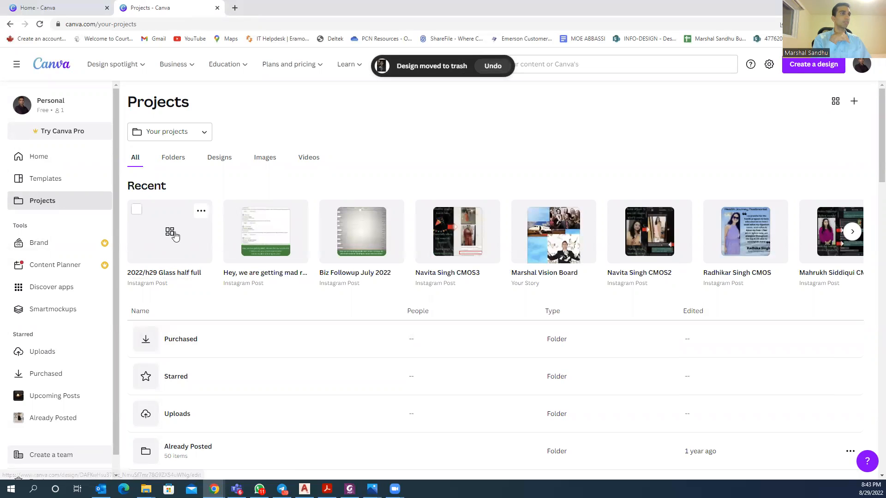
# Switch to Adobe Express by loading express.adobe.com/sp/ in the current browser tab.
pyautogui.click(137, 24)
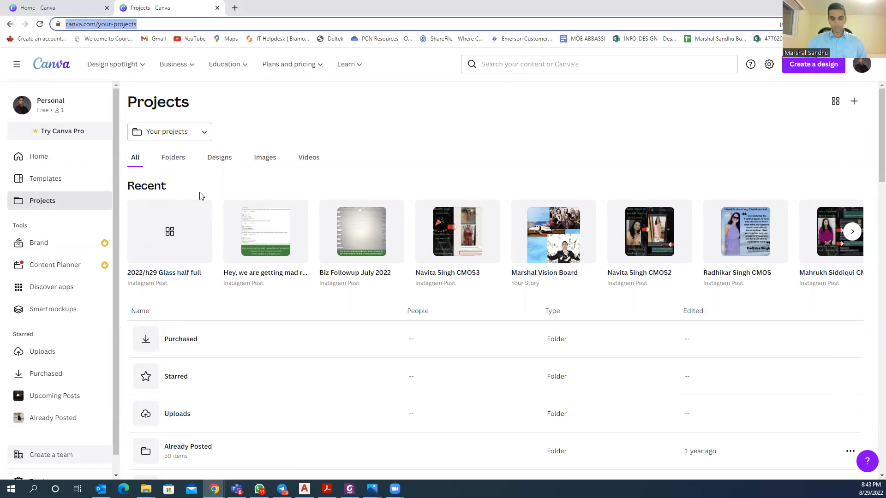
pyautogui.write('ad')
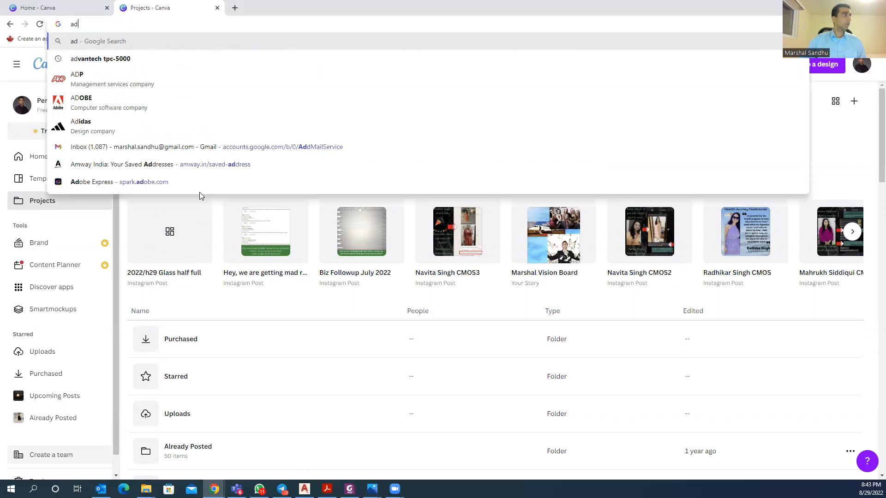
pyautogui.press('BackSpace')
pyautogui.press('BackSpace')
pyautogui.write('exp')
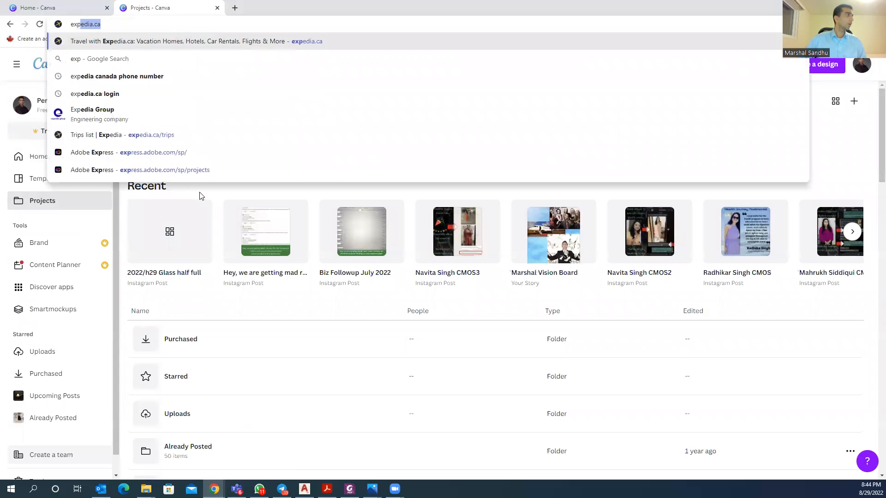
pyautogui.press('BackSpace')
pyautogui.press('BackSpace')
pyautogui.press('BackSpace')
pyautogui.press('BackSpace')
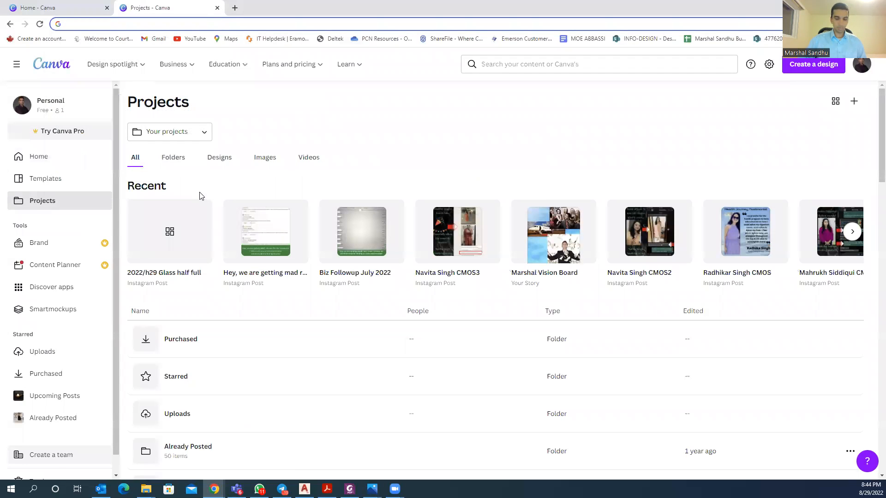
pyautogui.write('spar')
pyautogui.press('Return')
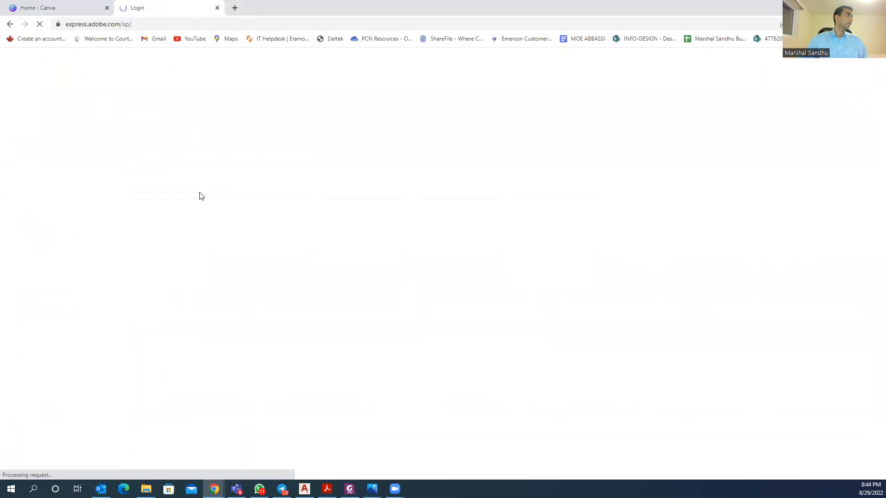
# Close the remaining Canva home page so that only Adobe Express stays open in the browser.
pyautogui.hotkey('ctrl', 'Tab')
pyautogui.hotkey('ctrl', 'Tab')
pyautogui.click(106, 8)
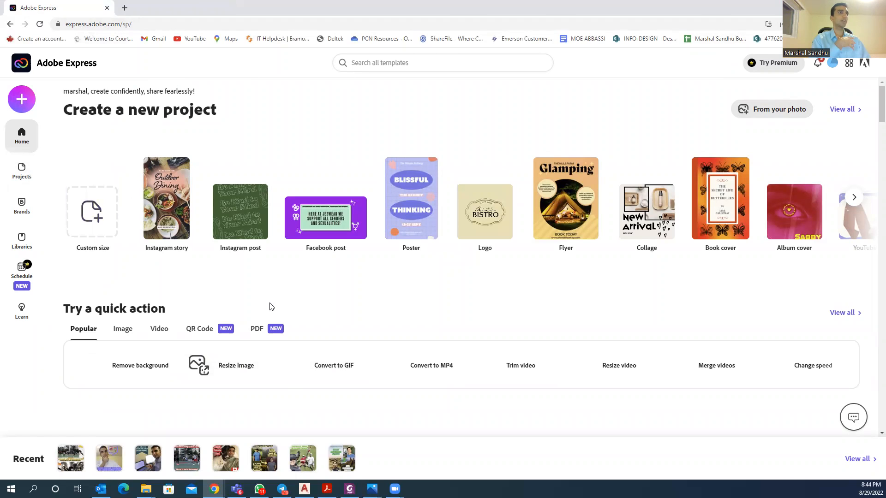
# Create a new Instagram post project and upload the newest 20220818 JPG photo from the Downloads folder onto the page.
pyautogui.click(22, 103)
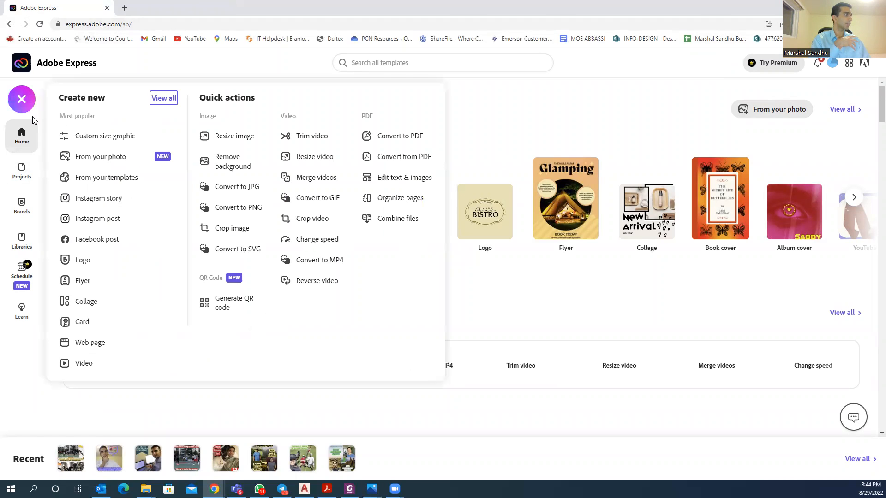
pyautogui.click(103, 221)
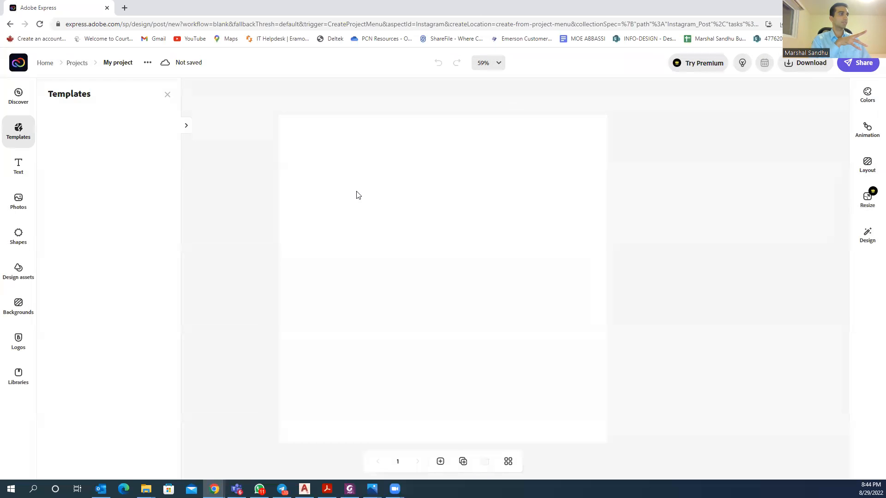
pyautogui.click(17, 204)
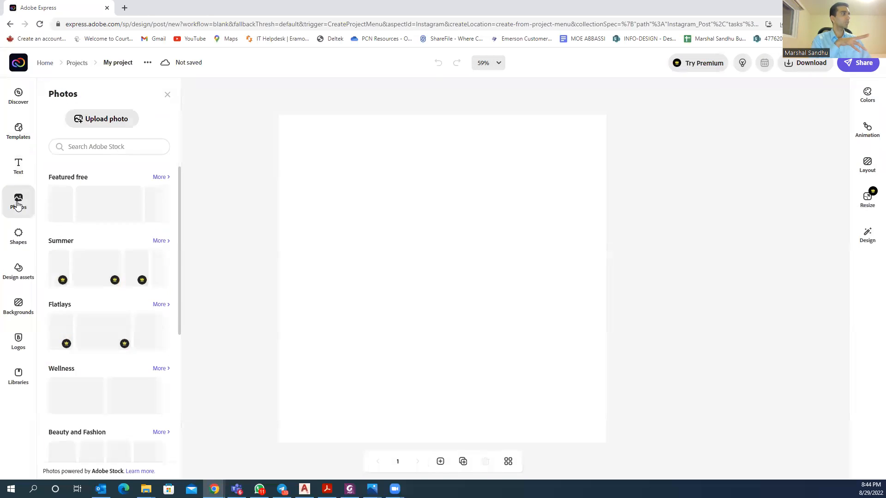
pyautogui.click(89, 118)
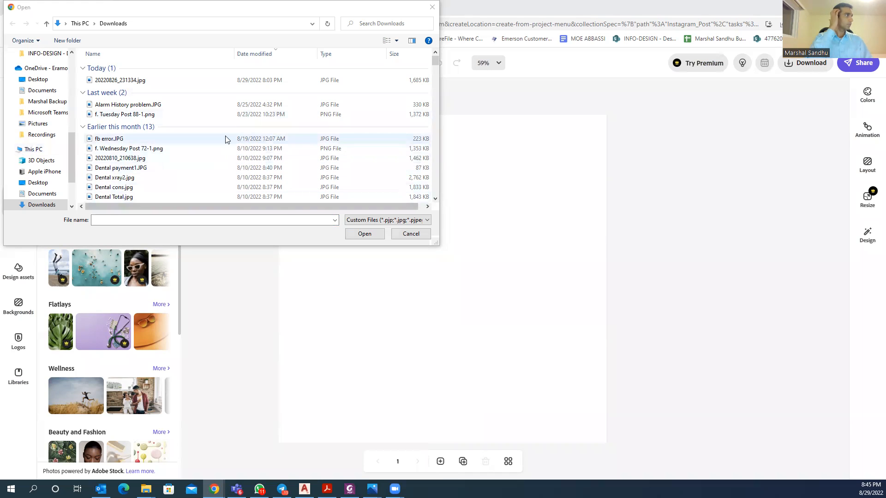
pyautogui.click(212, 114)
pyautogui.rightClick(213, 114)
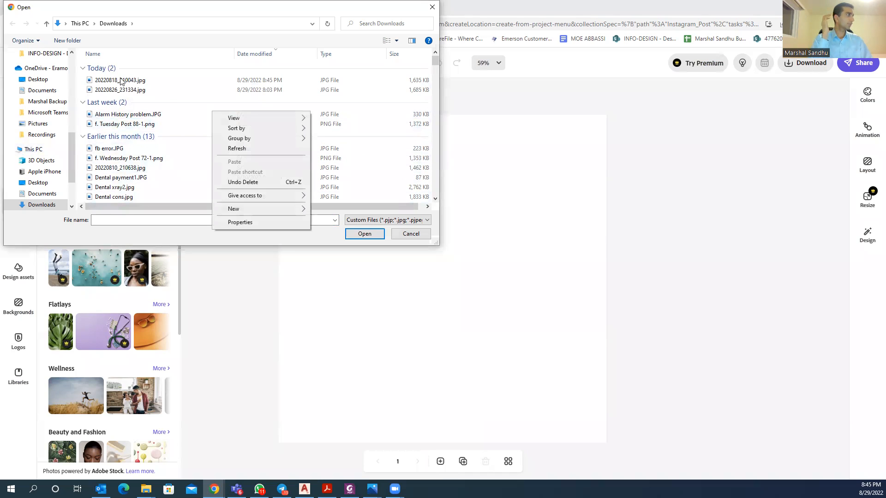
pyautogui.click(120, 82)
pyautogui.doubleClick(120, 81)
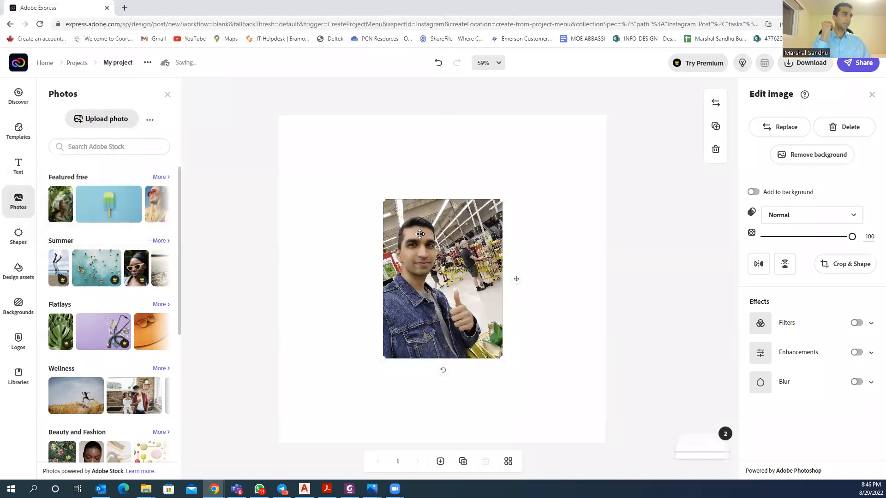
# Add the uploaded photo to the background so it fills the page, and position it vertically with the whole head in frame.
pyautogui.click(18, 307)
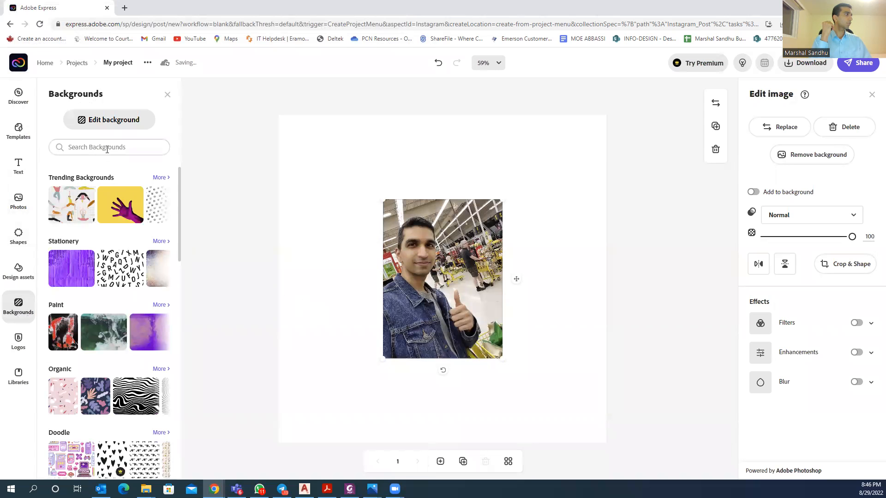
pyautogui.click(310, 286)
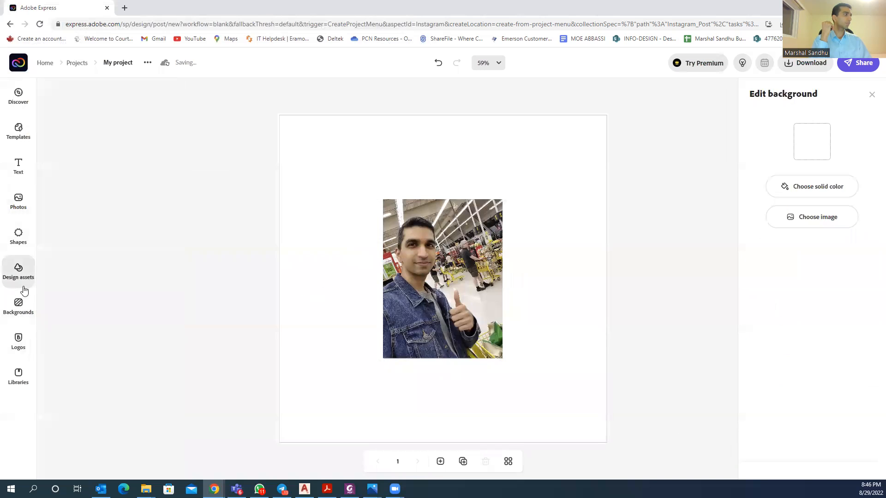
pyautogui.click(430, 258)
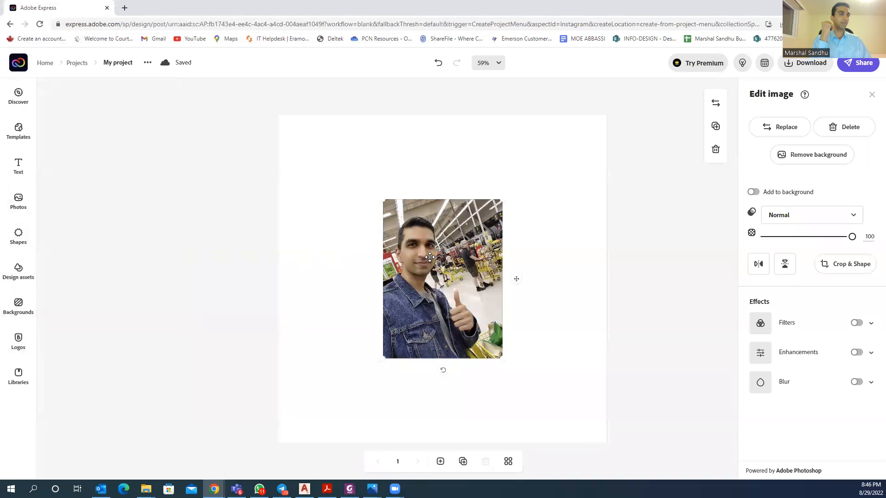
pyautogui.click(754, 192)
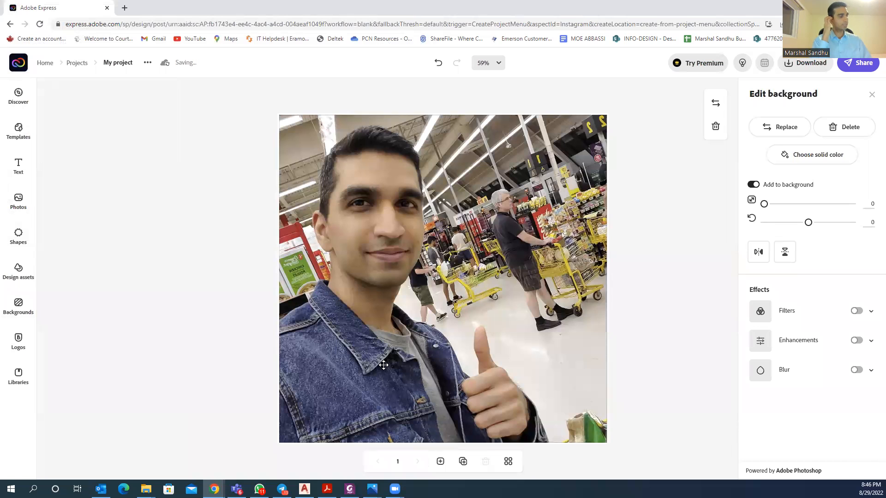
pyautogui.moveTo(383, 365); pyautogui.dragTo(392, 239)
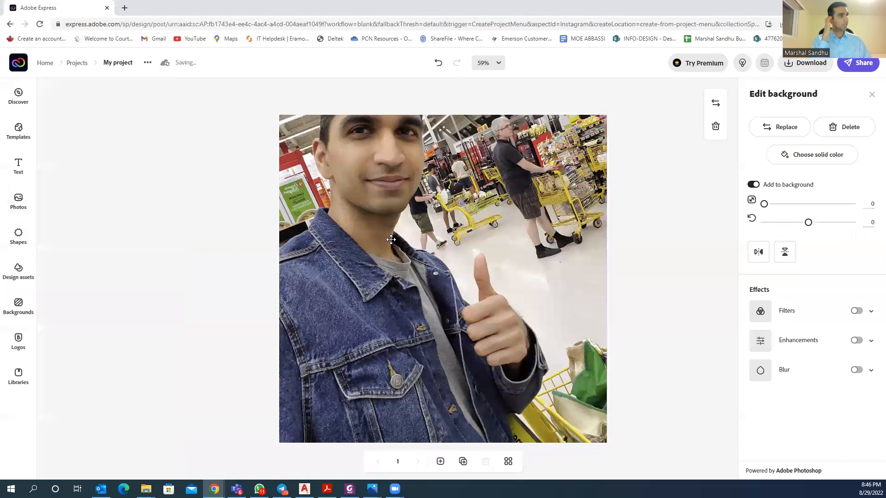
pyautogui.moveTo(336, 255); pyautogui.dragTo(359, 364)
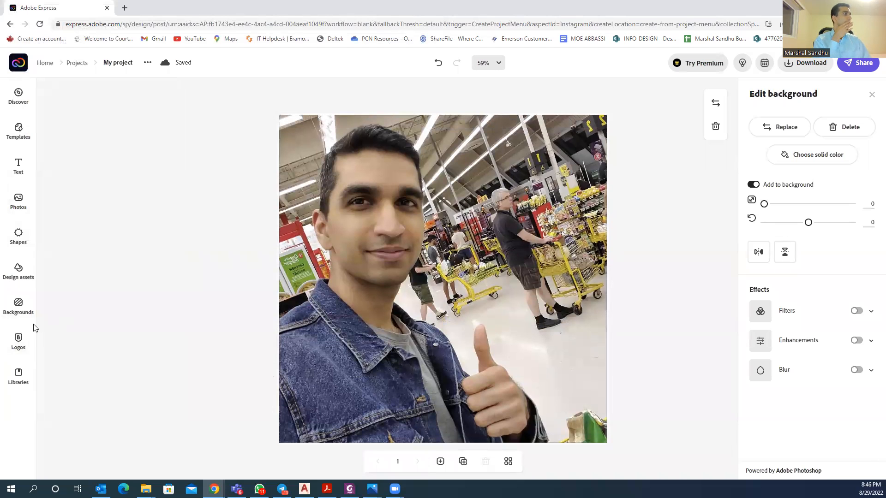
# Search the shapes for "triangle", add the filled basic right triangle, and place it beside the face in the photo.
pyautogui.click(16, 239)
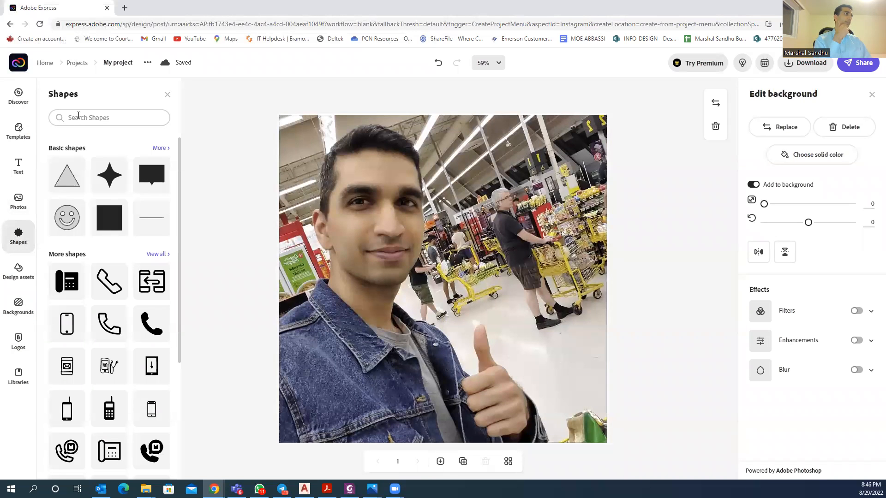
pyautogui.click(78, 116)
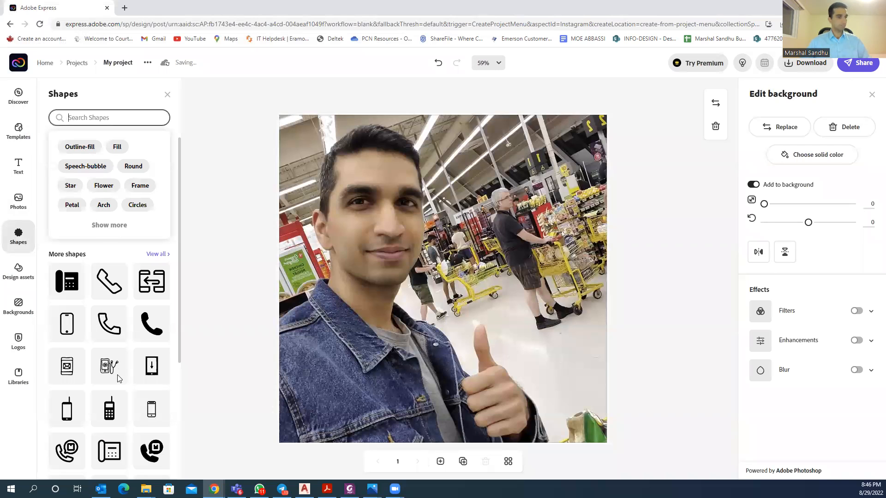
pyautogui.write('triang')
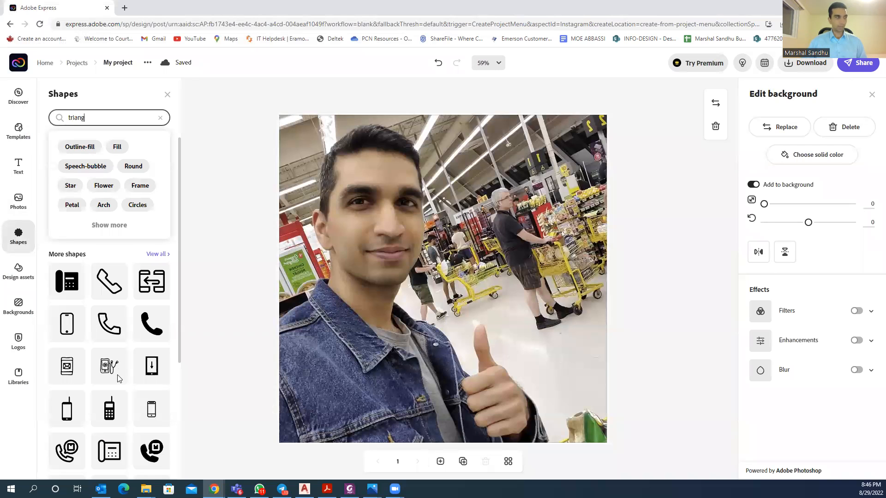
pyautogui.press('Return')
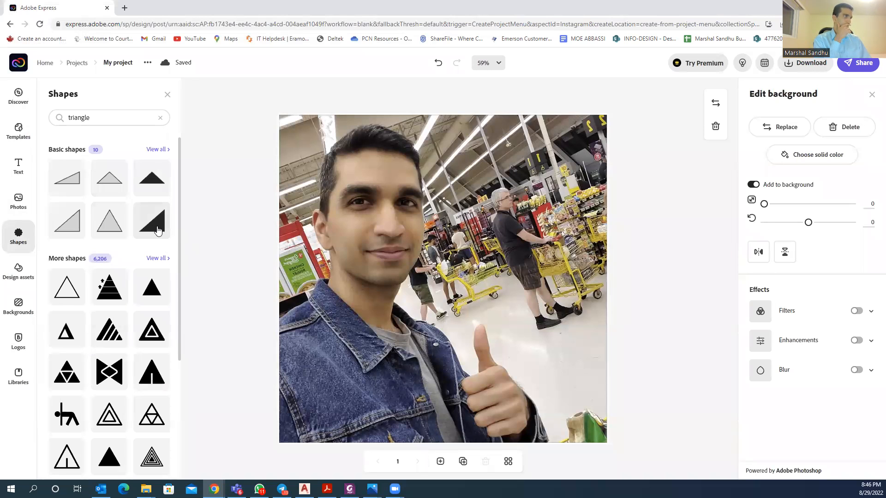
pyautogui.click(158, 230)
pyautogui.moveTo(360, 407); pyautogui.dragTo(497, 265)
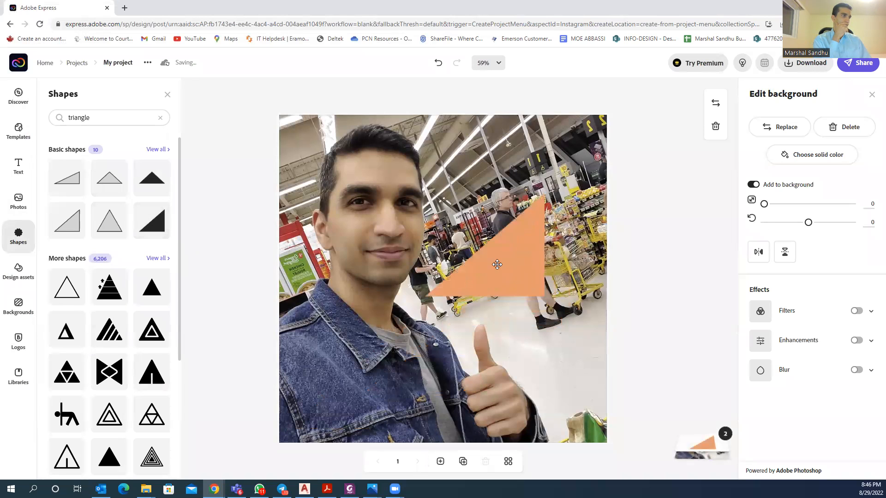
# Rotate the orange triangle 90° counterclockwise and move it into the upper-right corner of the post.
pyautogui.click(507, 289)
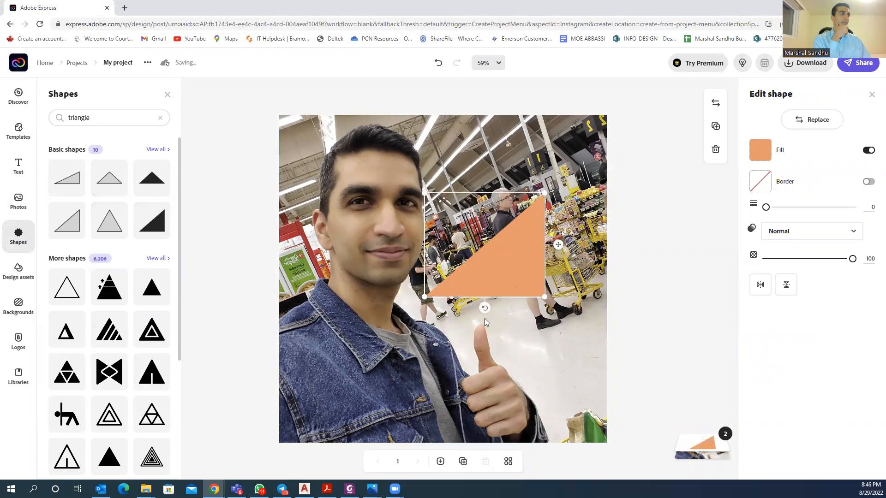
pyautogui.moveTo(484, 307); pyautogui.dragTo(546, 246)
pyautogui.moveTo(538, 203); pyautogui.dragTo(583, 131)
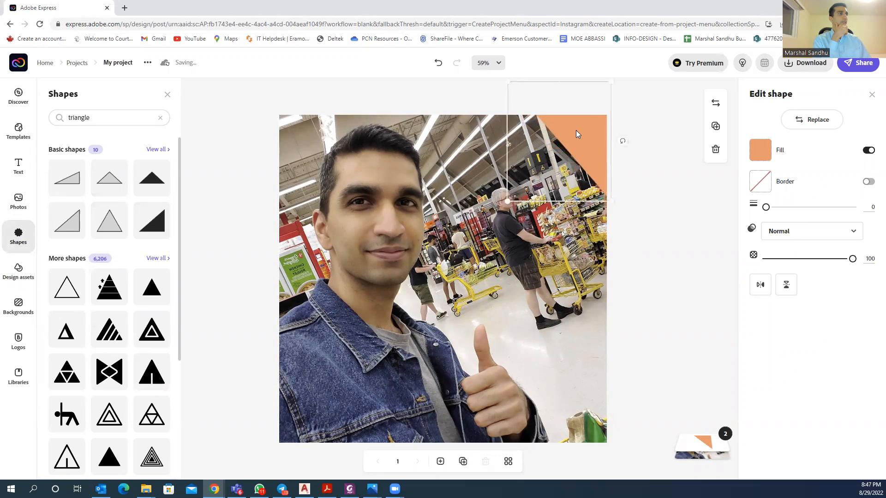
# Try the palette's teal #207178 as the corner triangle's fill, and delete the triangle from the post.
pyautogui.click(760, 150)
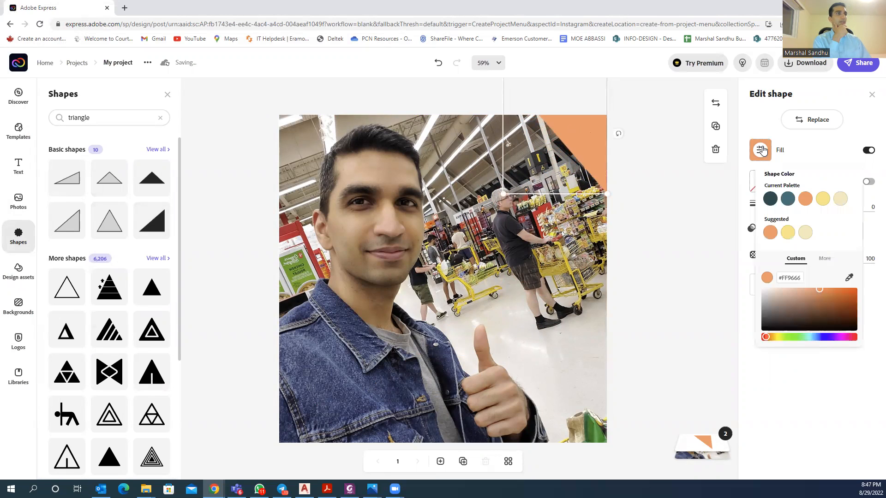
pyautogui.click(787, 200)
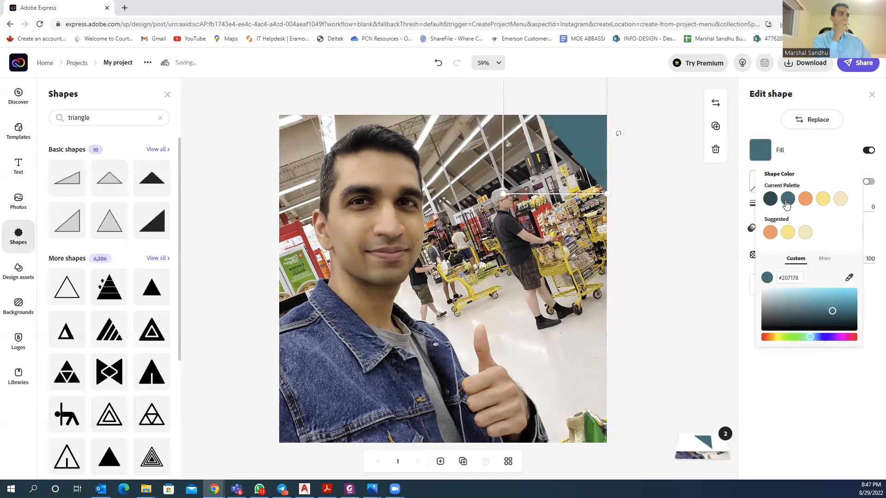
pyautogui.moveTo(570, 148); pyautogui.dragTo(518, 203)
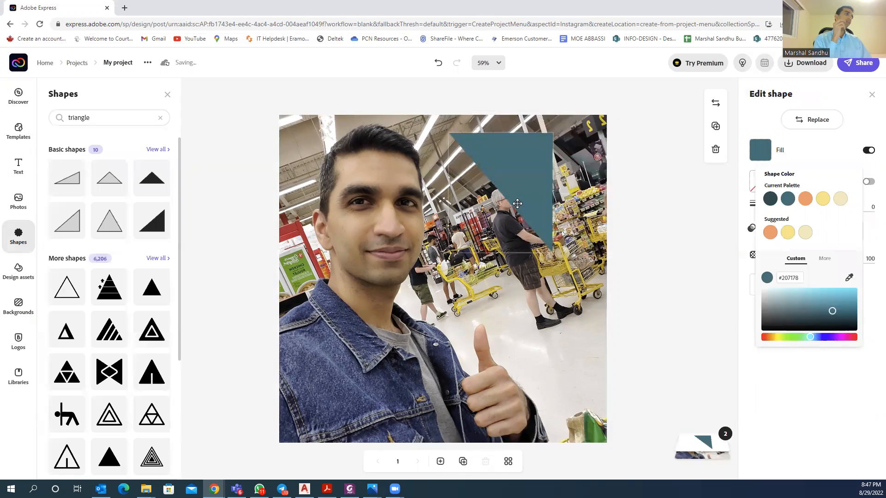
pyautogui.click(523, 184)
pyautogui.press('Delete')
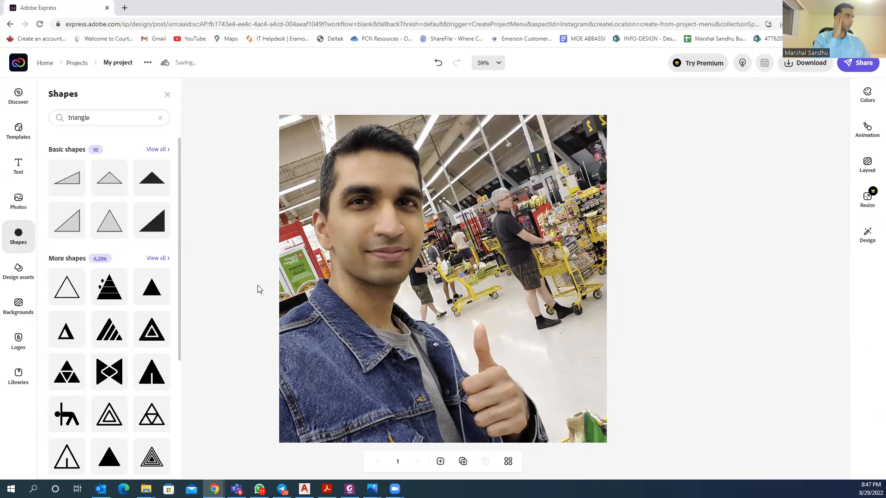
# Try the flower bouquet from the trending design assets on the photo, and remove it again.
pyautogui.click(19, 272)
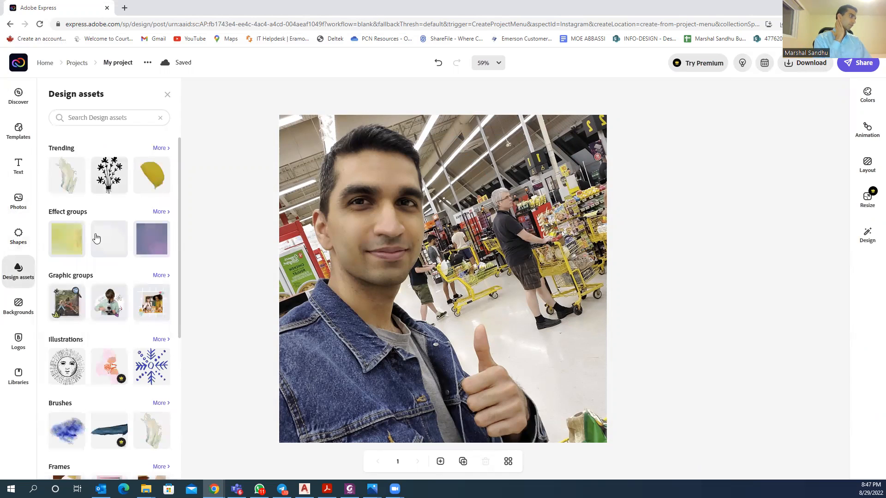
pyautogui.click(158, 150)
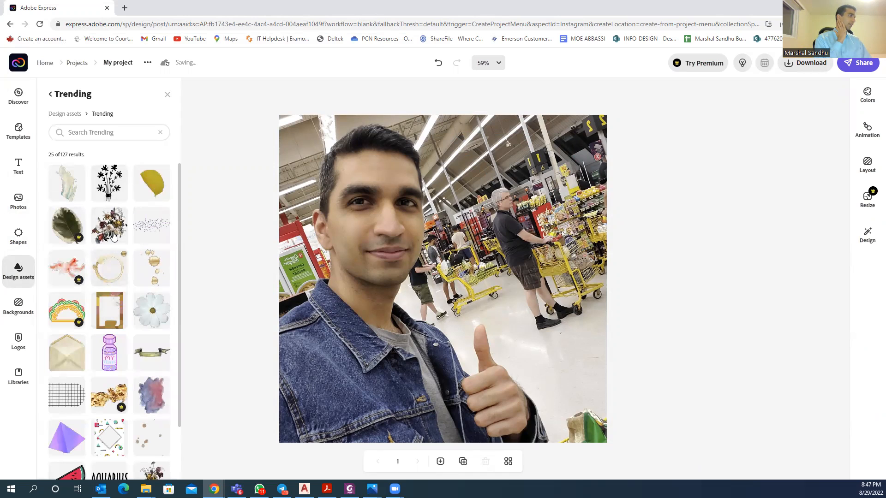
pyautogui.moveTo(105, 231); pyautogui.dragTo(358, 289)
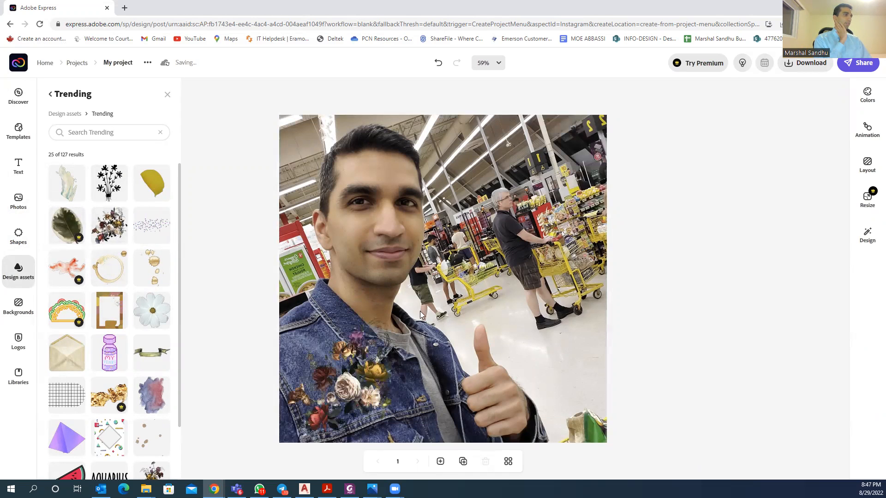
pyautogui.moveTo(361, 374); pyautogui.dragTo(559, 363)
pyautogui.press('Delete')
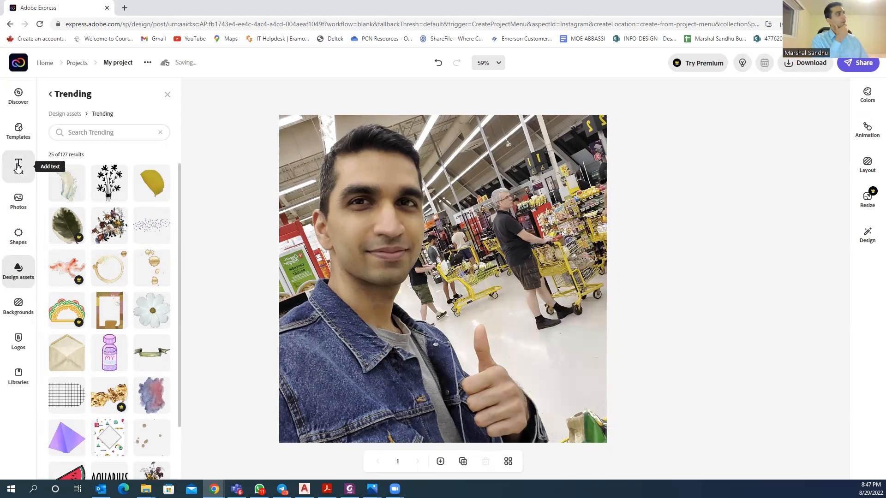
# Add a new plain text box of your own to the post instead of a preset text design.
pyautogui.click(18, 167)
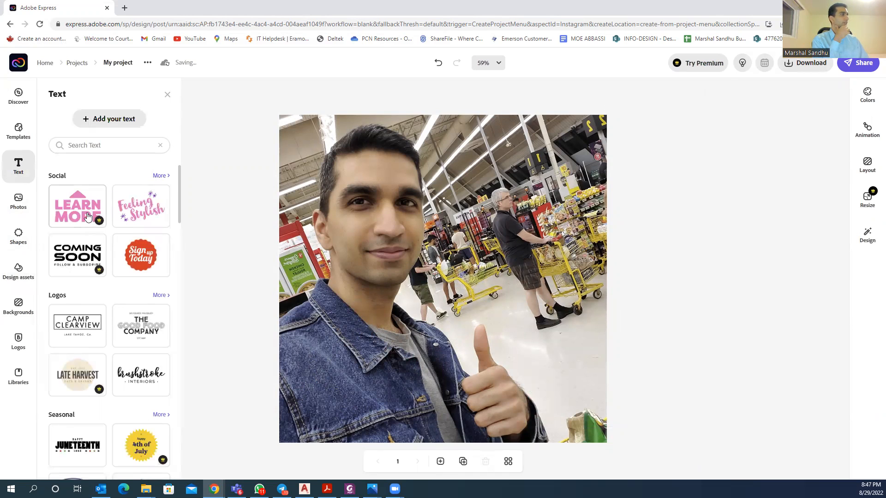
pyautogui.scroll(-5, 94, 293)
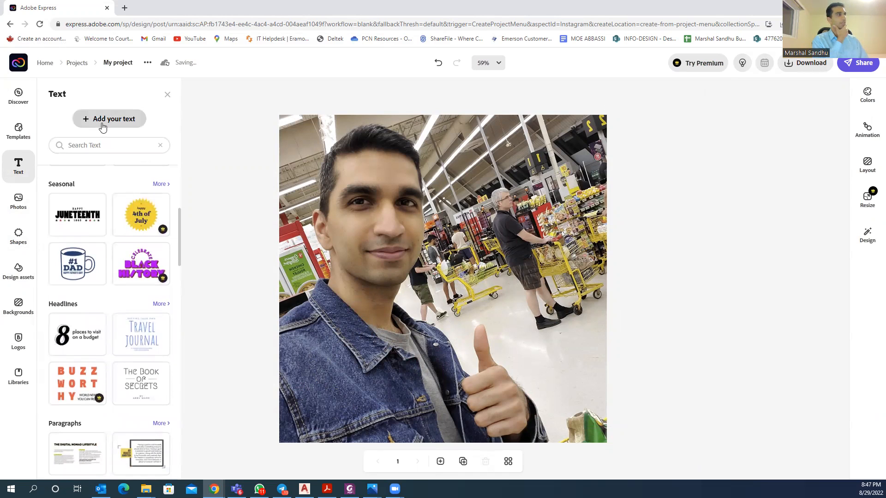
pyautogui.click(102, 127)
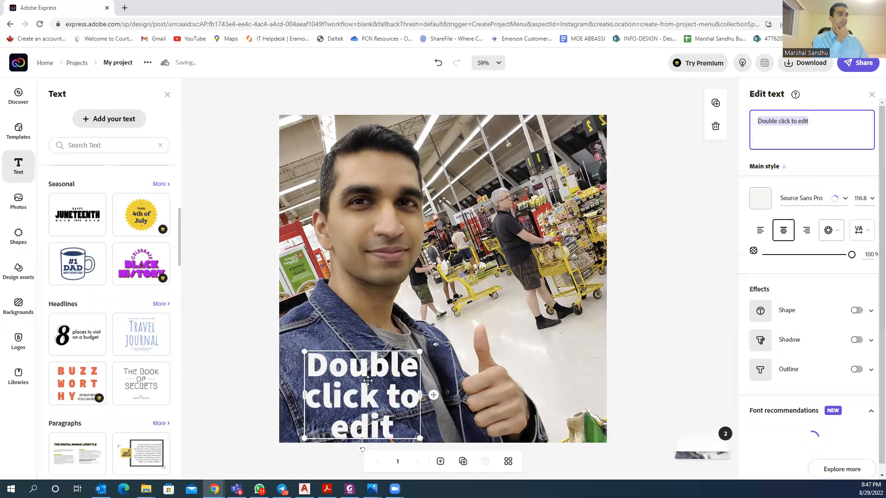
# Replace the placeholder wording in the text box with "Is grocery shopping".
pyautogui.moveTo(818, 124); pyautogui.dragTo(744, 132)
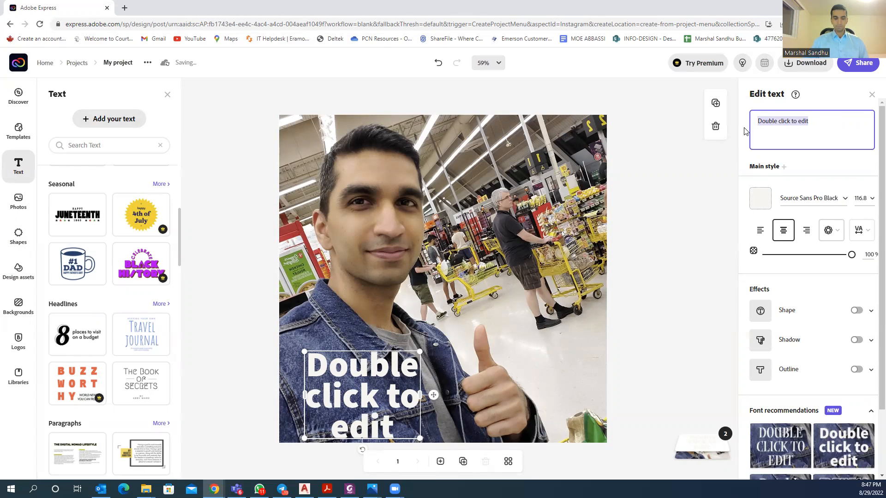
pyautogui.write('D')
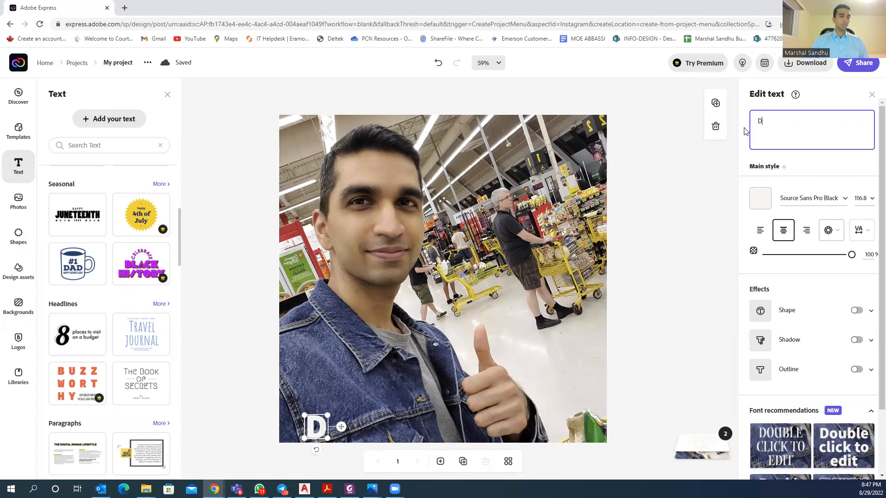
pyautogui.press('BackSpace')
pyautogui.write('Is g')
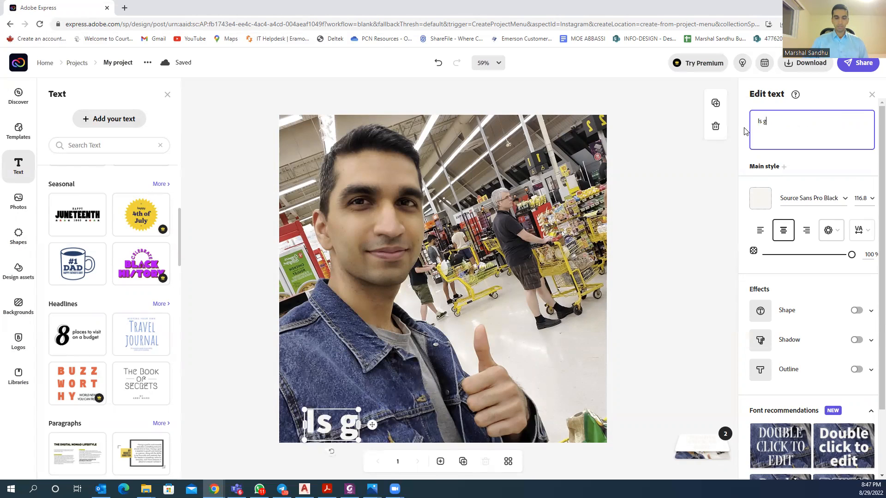
pyautogui.write('rocery sho')
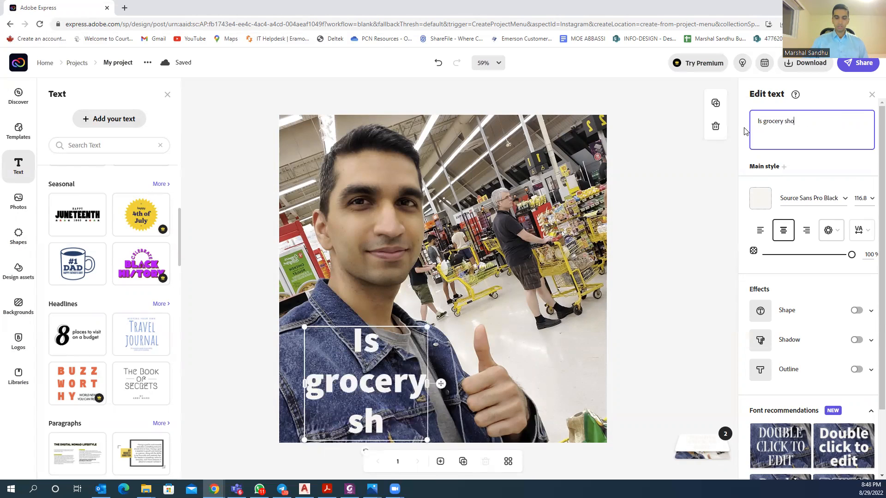
pyautogui.write('pping')
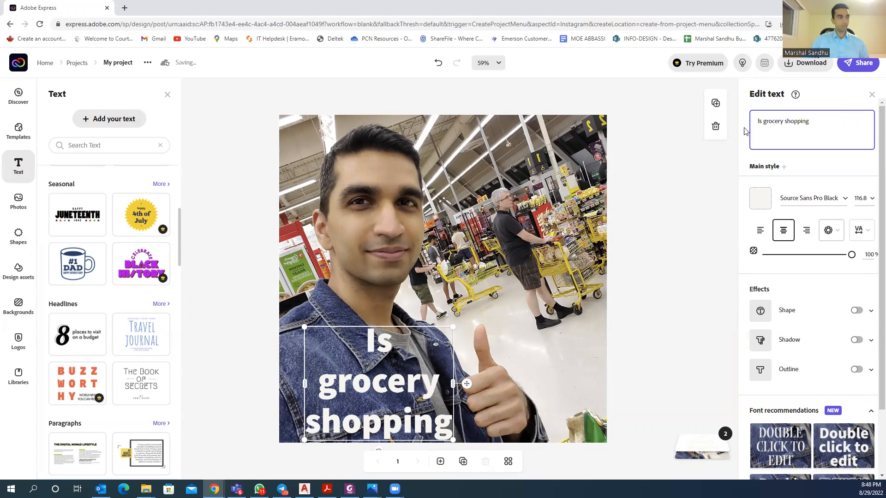
pyautogui.hotkey('ctrl', 'a')
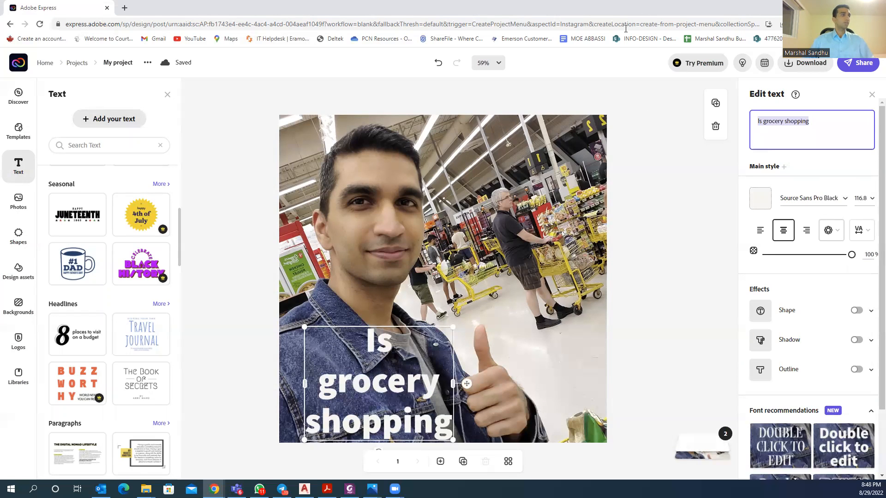
# Search Google in a new browser tab for "grocery shopping quotes" and look through the image results.
pyautogui.click(125, 7)
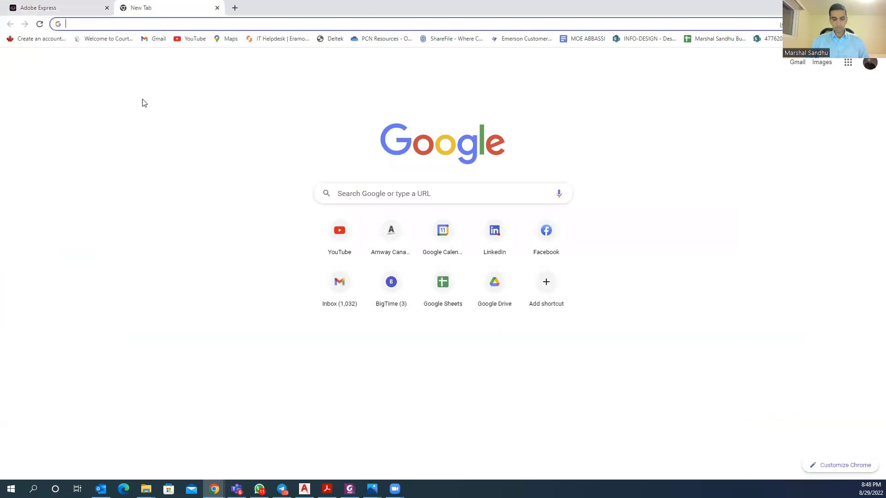
pyautogui.write('grocery s')
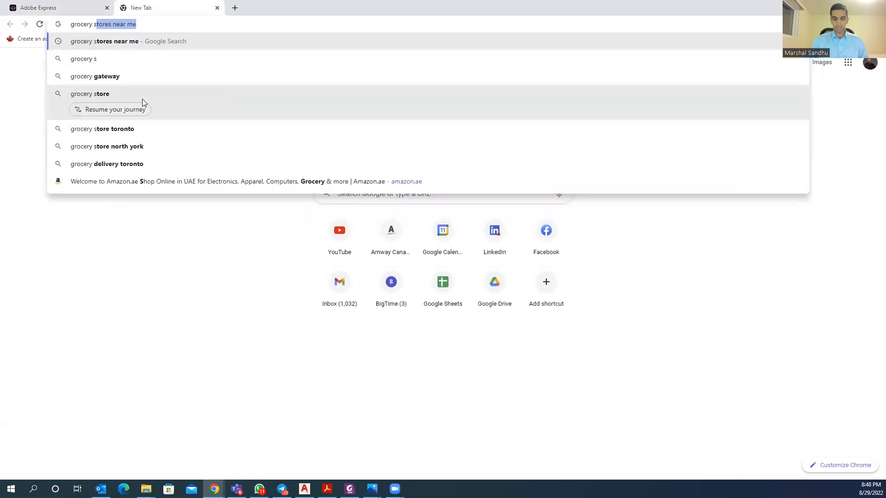
pyautogui.write('hopping')
pyautogui.write('quotes')
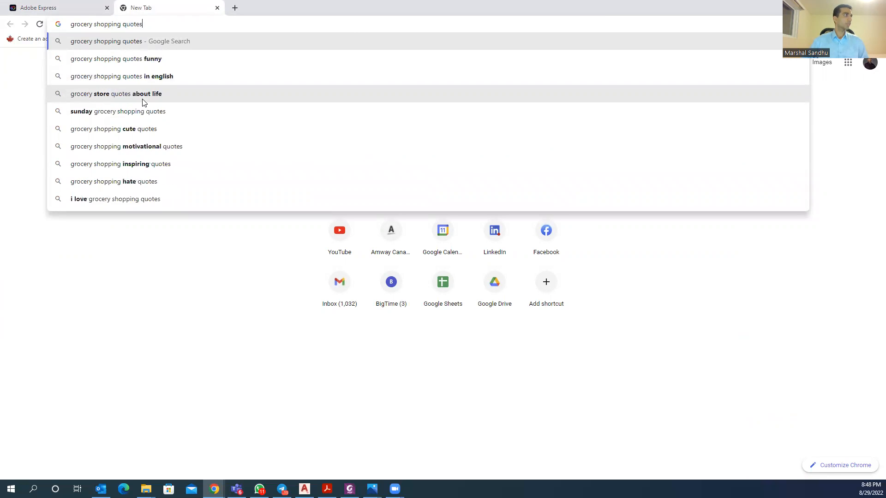
pyautogui.press('Return')
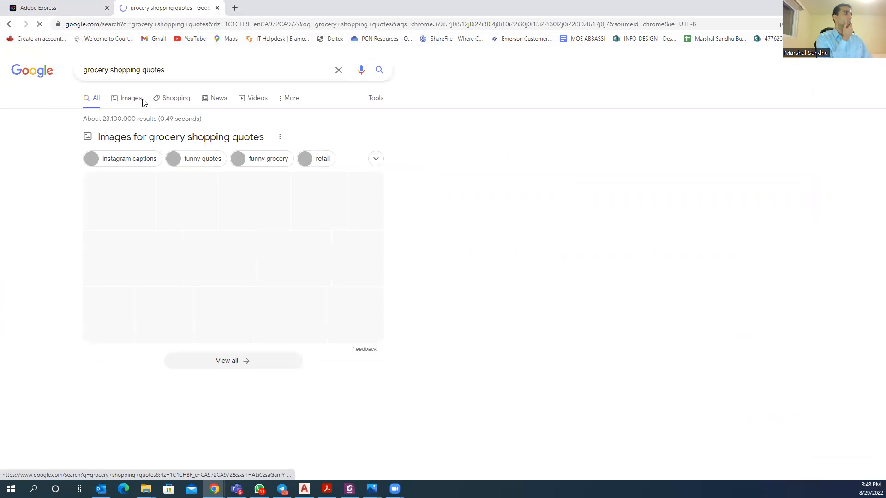
pyautogui.click(122, 101)
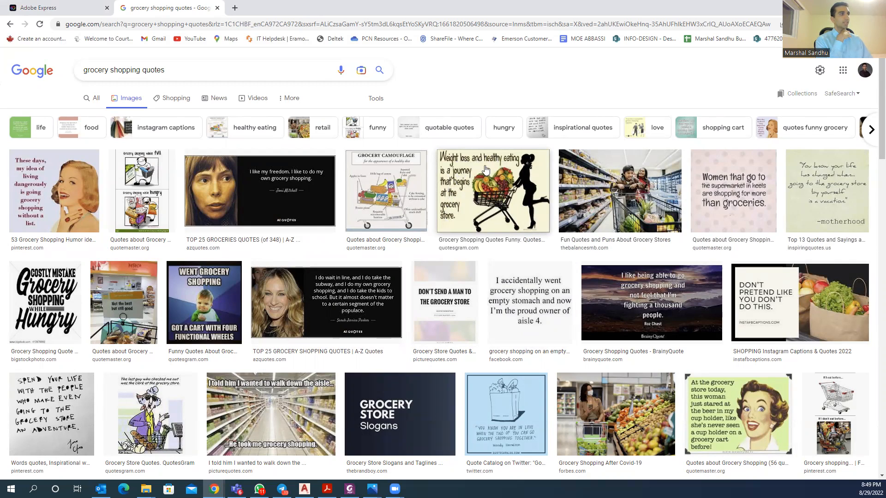
# Return to the Adobe Express project and replace the text box's wording with "Good health begins at the grocery store.".
pyautogui.click(69, 8)
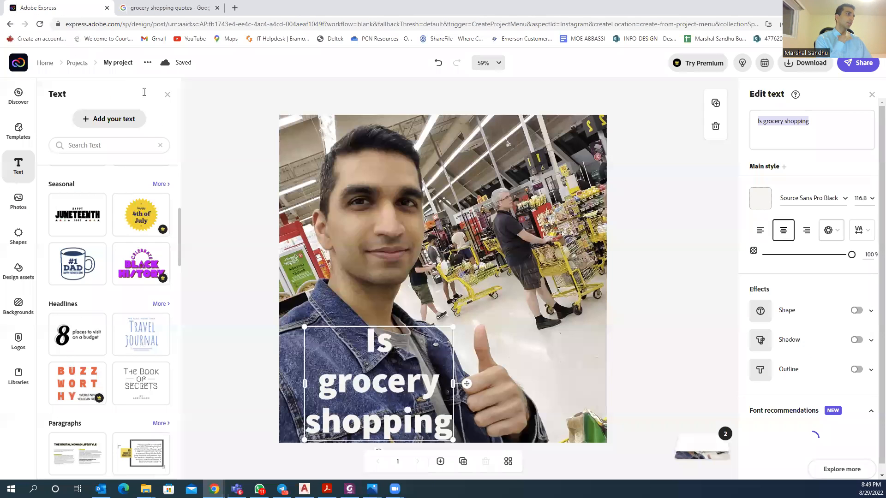
pyautogui.click(836, 122)
pyautogui.hotkey('ctrl', 'a')
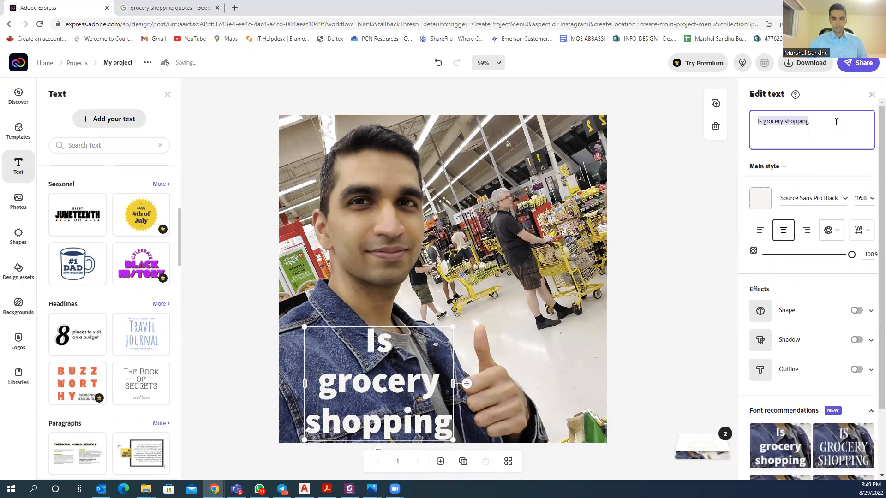
pyautogui.write('H')
pyautogui.press('BackSpace')
pyautogui.write('Good ')
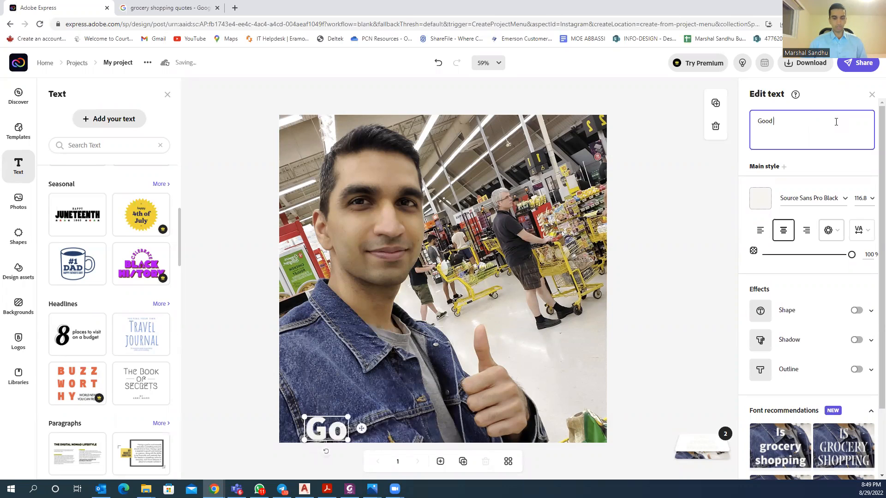
pyautogui.write('health')
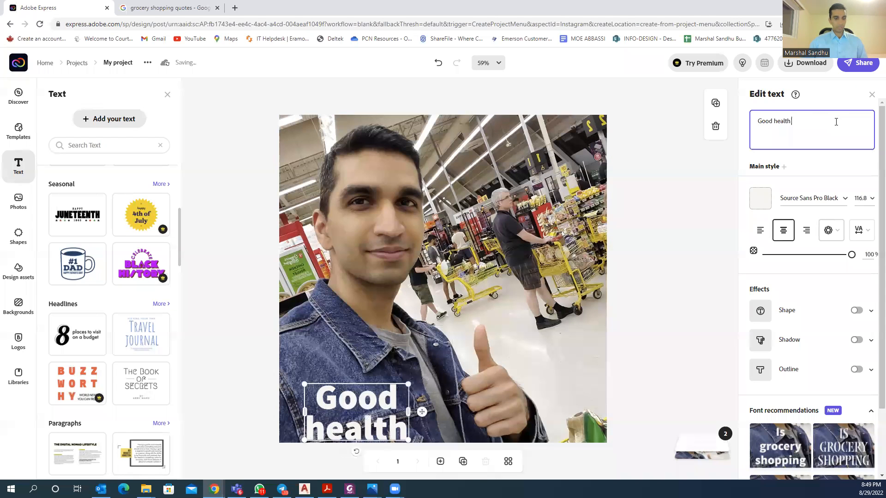
pyautogui.write(' begins a')
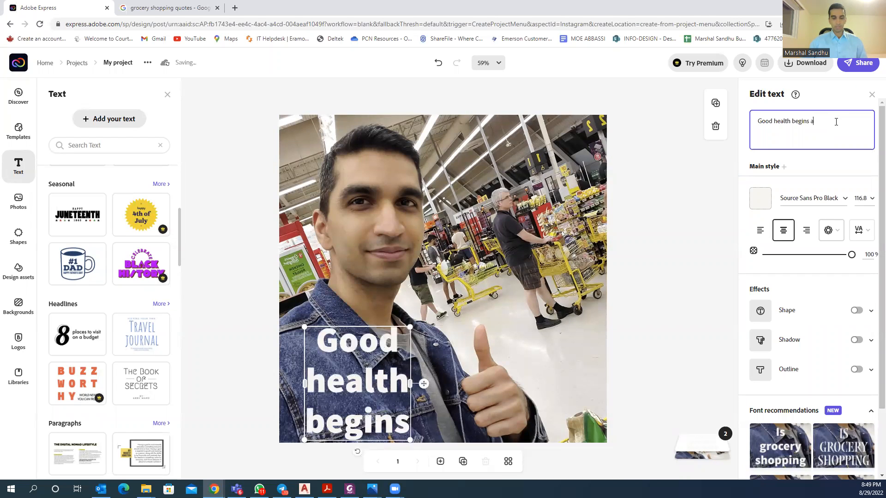
pyautogui.write('t the gro')
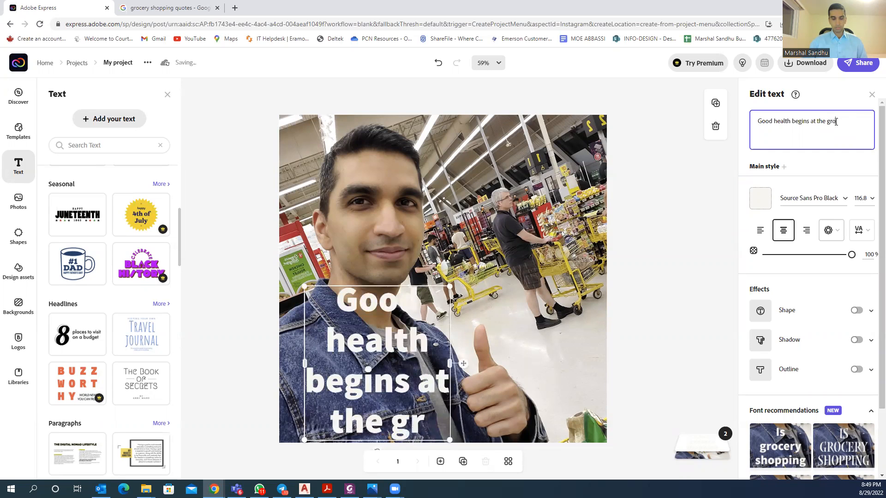
pyautogui.write('cery store.')
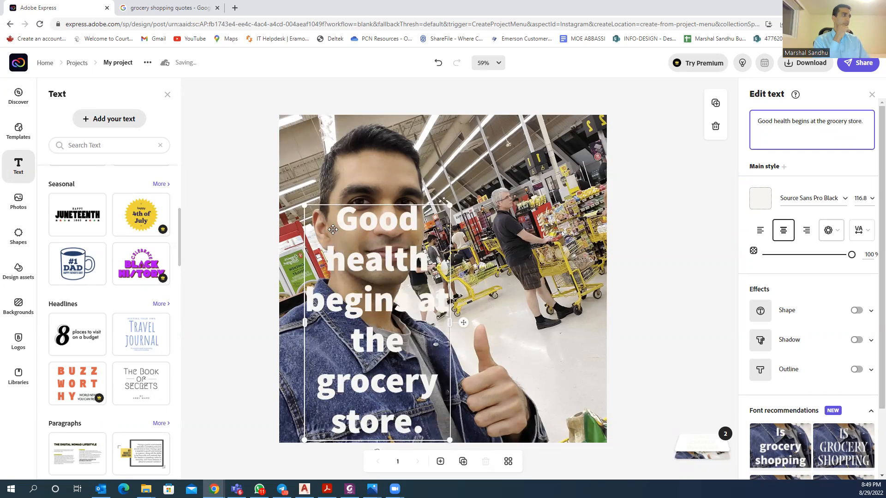
# Shrink the quote text to about size 78.4 and place it in the lower-right corner of the photo.
pyautogui.click(361, 277)
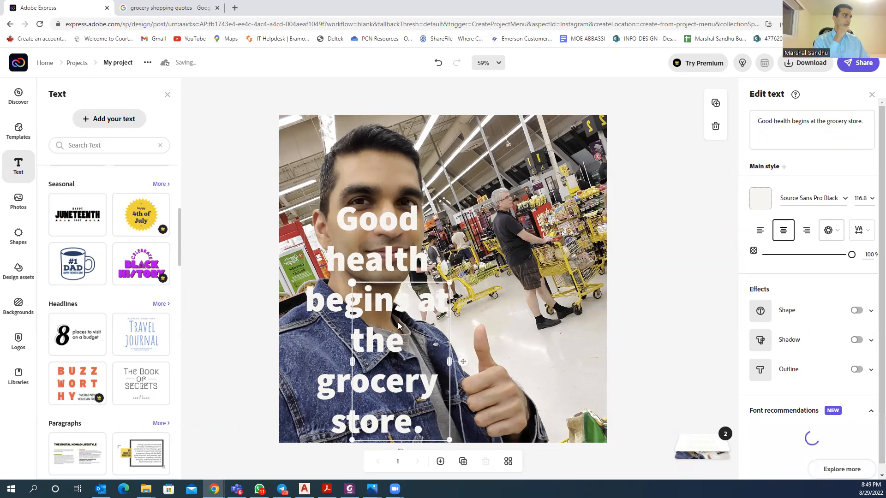
pyautogui.moveTo(394, 335); pyautogui.dragTo(557, 341)
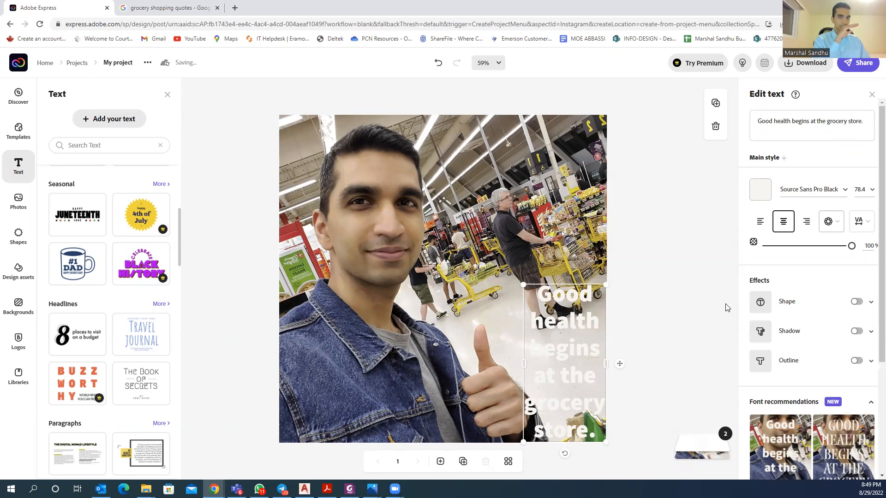
# Right-align the quote text and give it a background shape effect in dark blue #000470.
pyautogui.click(858, 303)
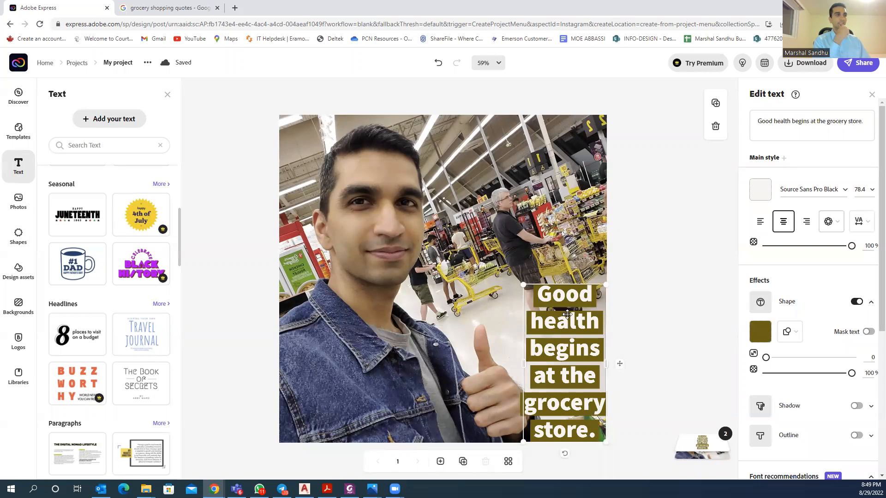
pyautogui.click(804, 224)
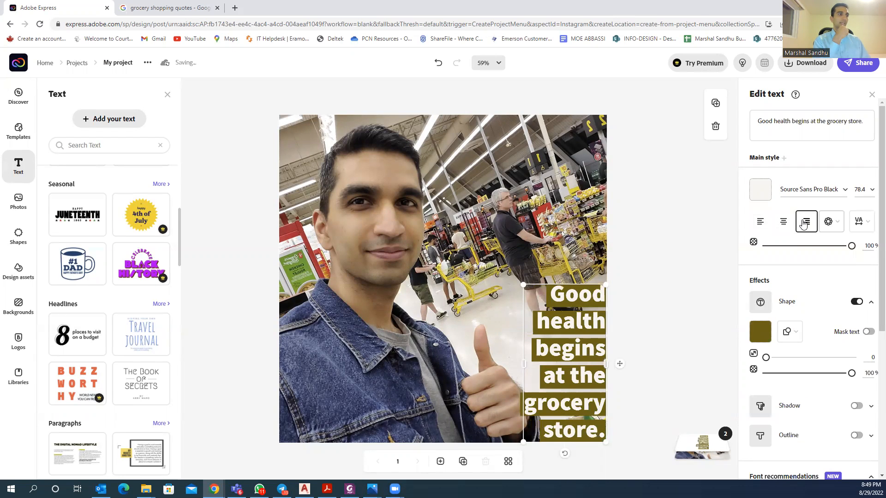
pyautogui.click(760, 333)
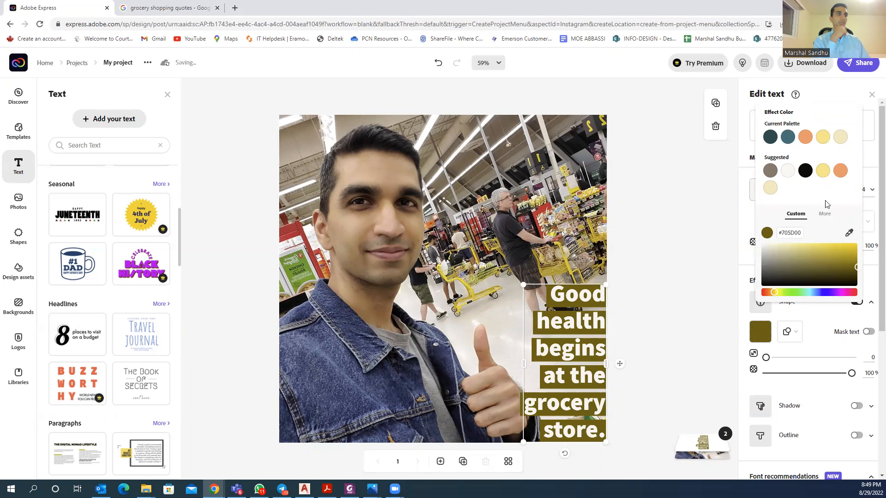
pyautogui.click(823, 294)
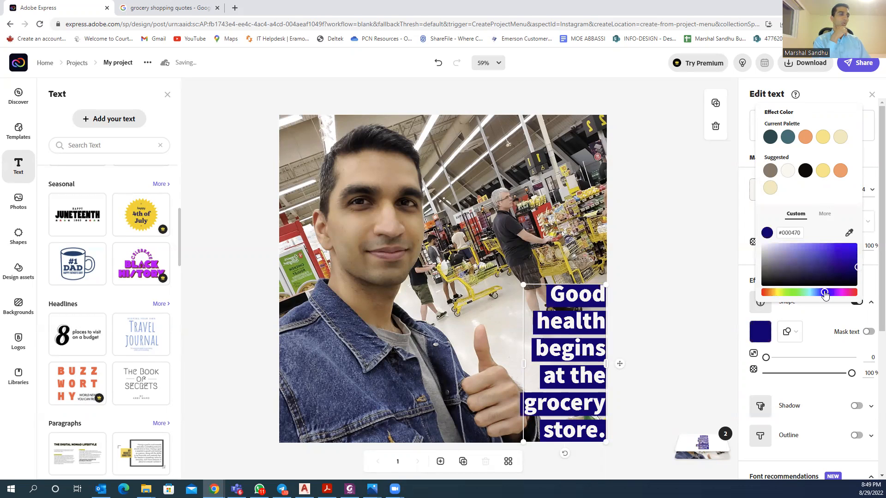
# Recolor the quote text's background shape effect to green #007024.
pyautogui.moveTo(824, 294); pyautogui.dragTo(799, 294)
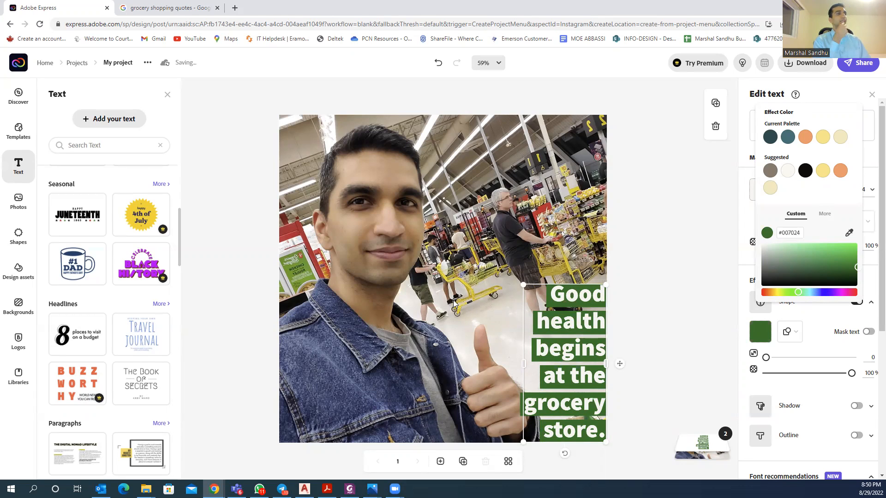
pyautogui.click(739, 257)
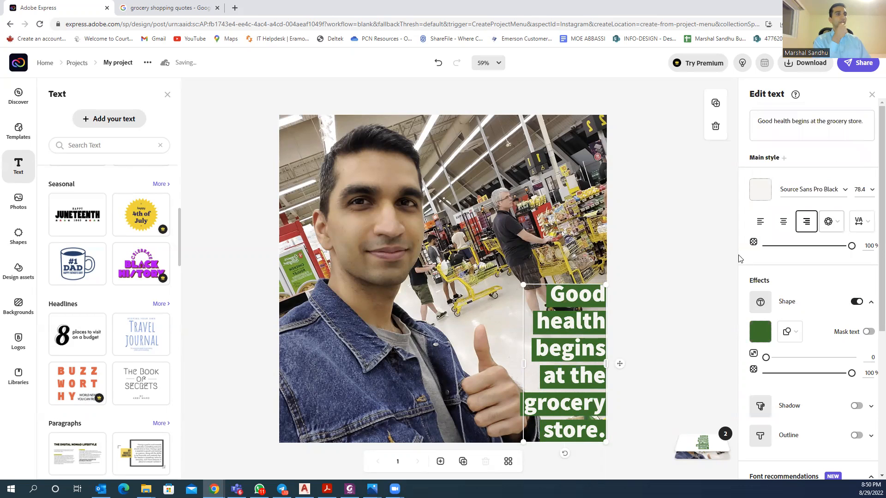
# Try a shadow effect with angle 50 and distance 83 on the quote text in place of the shape effect.
pyautogui.click(856, 303)
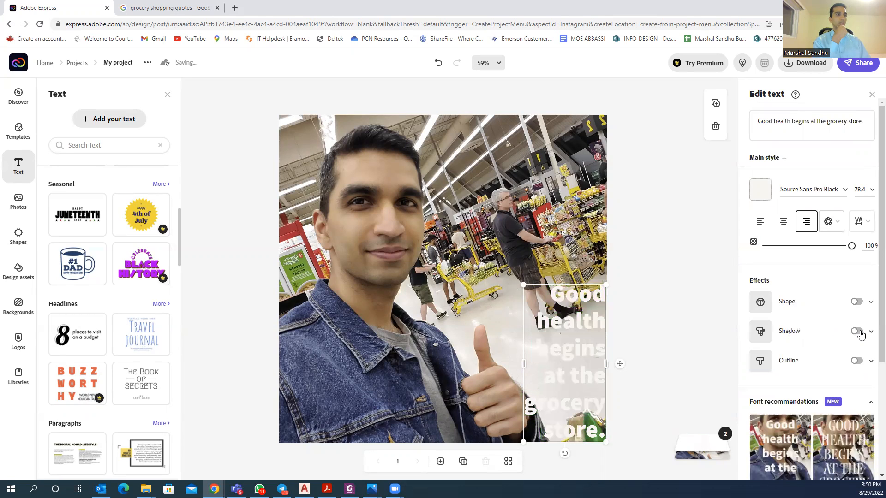
pyautogui.click(857, 331)
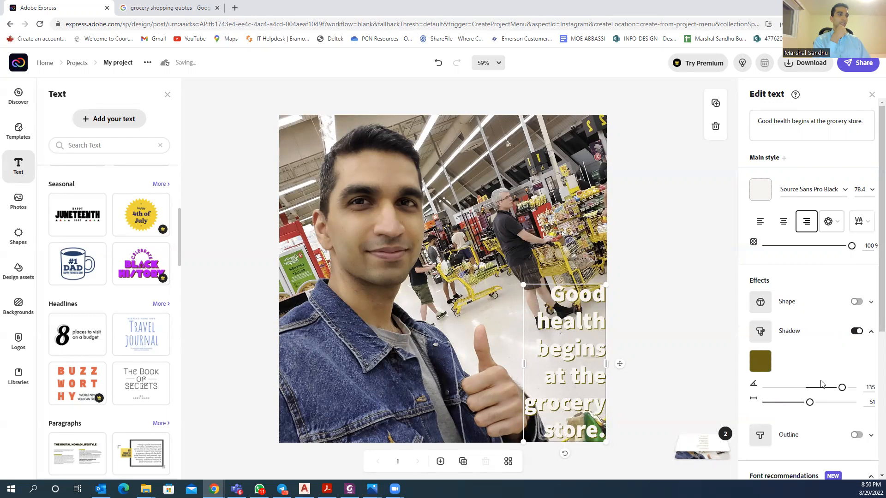
pyautogui.moveTo(811, 402)
pyautogui.mouseDown()
pyautogui.moveTo(838, 402)
pyautogui.moveTo(857, 389)
pyautogui.moveTo(770, 398)
pyautogui.moveTo(822, 392)
pyautogui.mouseUp()
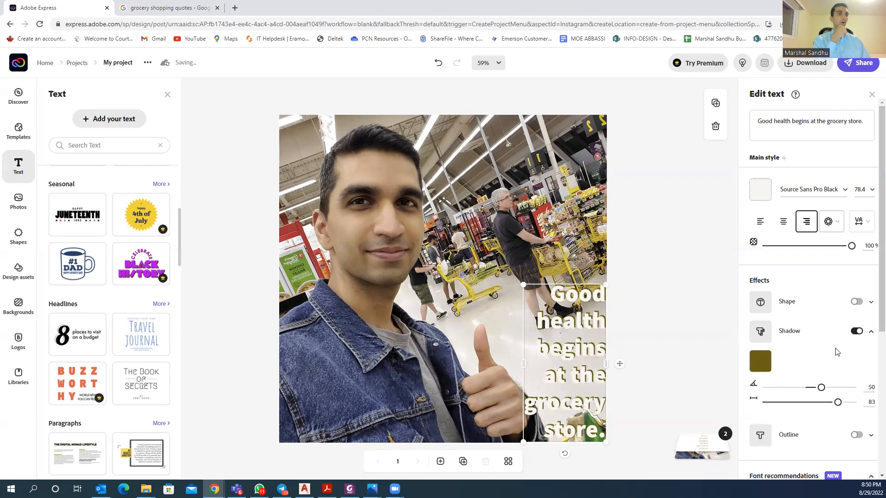
pyautogui.click(857, 331)
# Try a green #007024 outline with thickness 54 on the quote text, and switch back to the green shape effect.
pyautogui.click(857, 361)
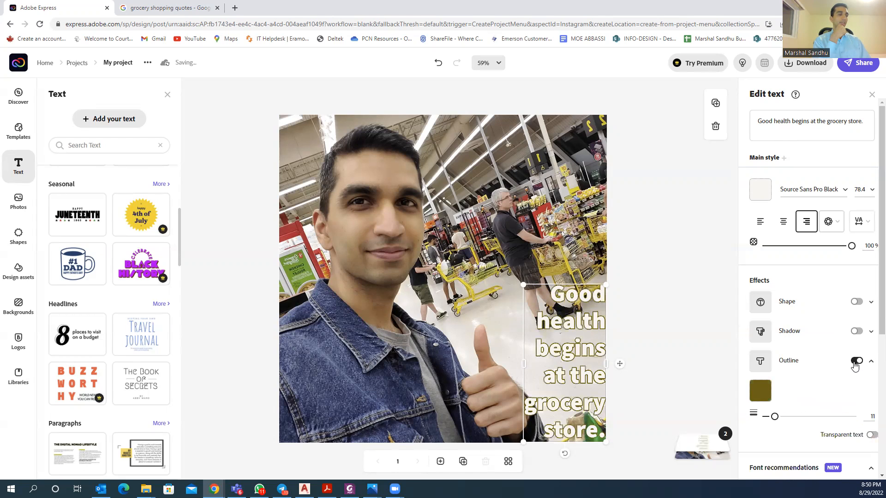
pyautogui.moveTo(774, 418); pyautogui.dragTo(812, 417)
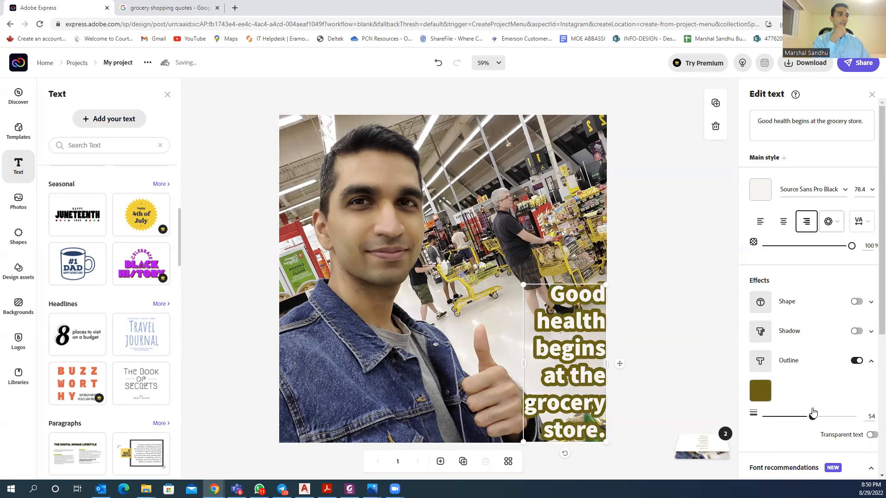
pyautogui.click(760, 391)
pyautogui.click(805, 196)
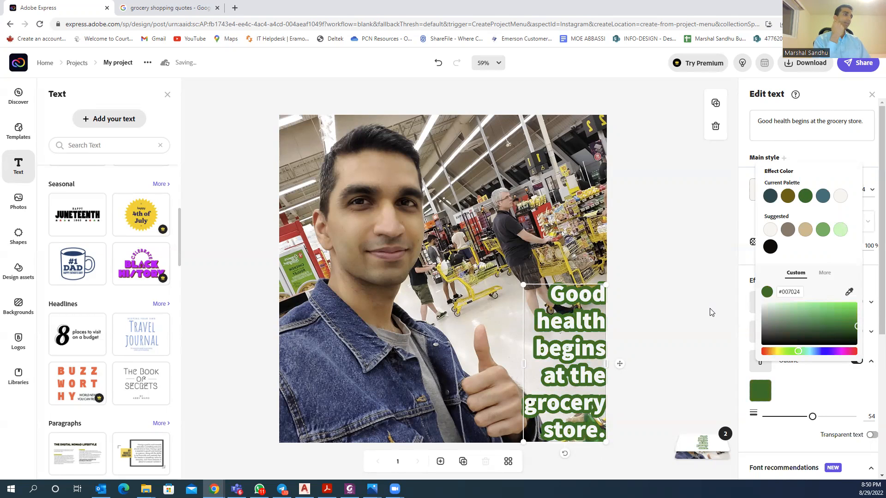
pyautogui.click(742, 290)
pyautogui.click(857, 362)
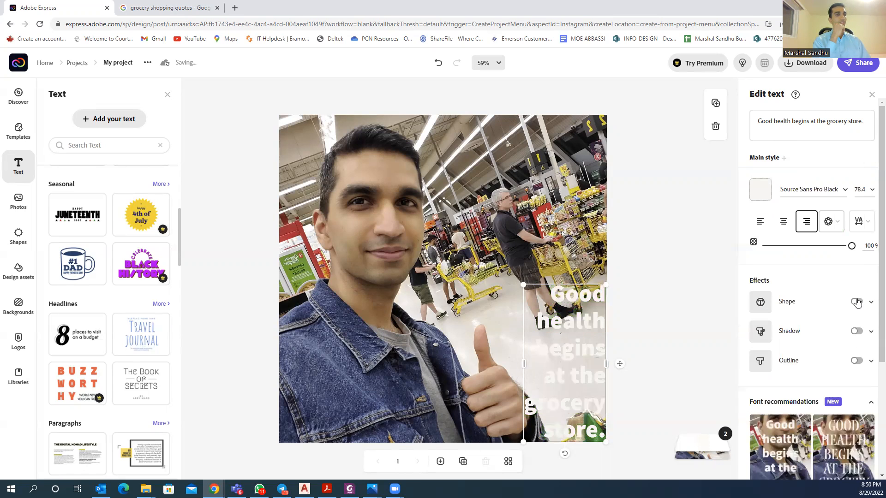
pyautogui.click(857, 302)
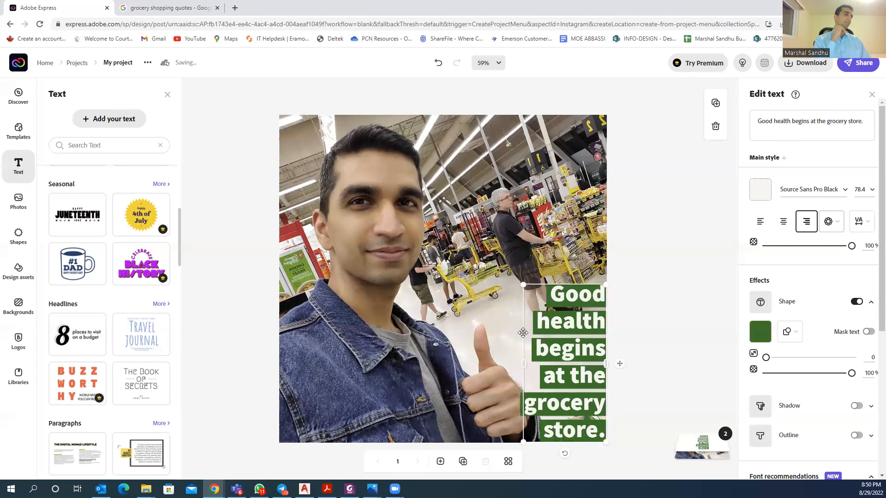
# Try the fonts Stencil Std Bold, Nexa Rust Slab Black and Harman Sans Regular on the quote text.
pyautogui.click(846, 190)
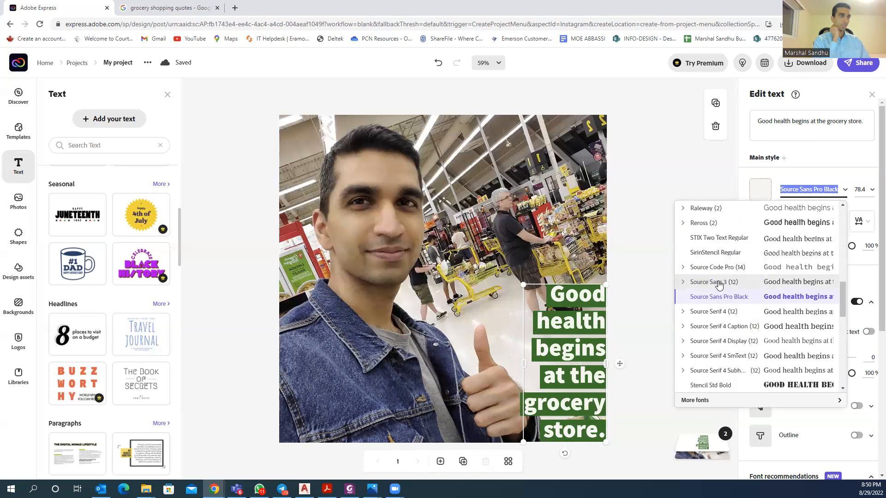
pyautogui.click(721, 383)
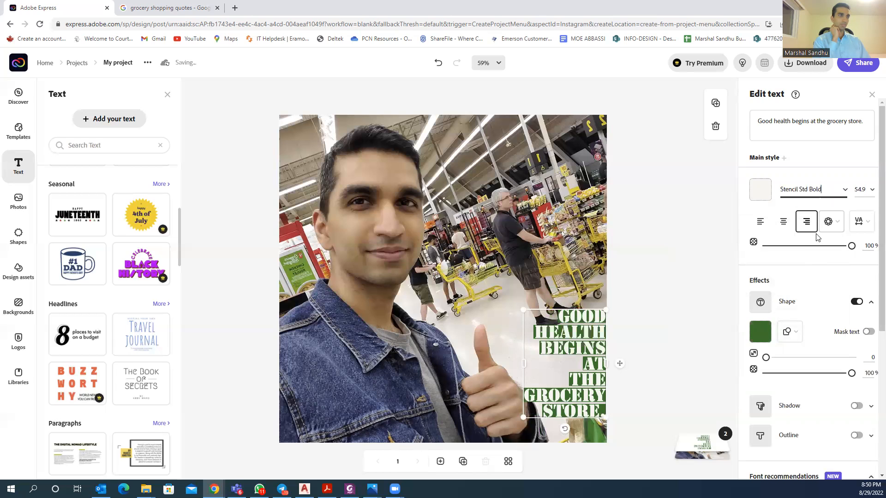
pyautogui.click(847, 193)
pyautogui.scroll(5, 756, 318)
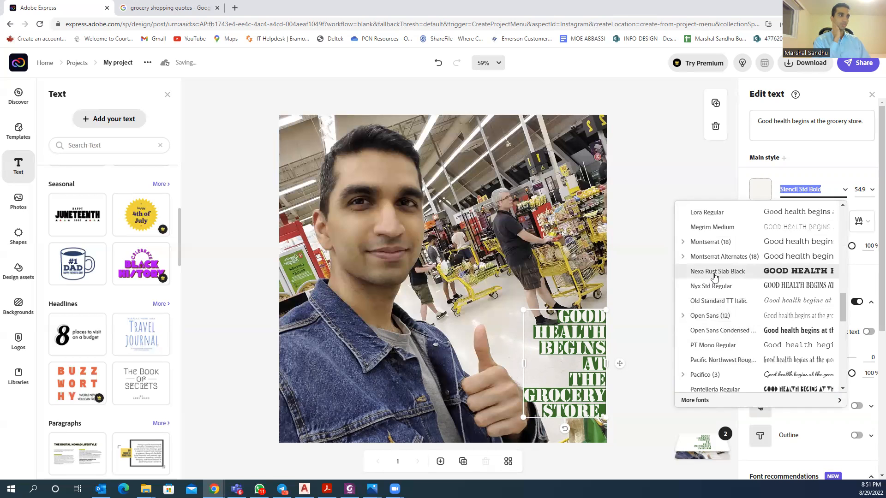
pyautogui.click(714, 277)
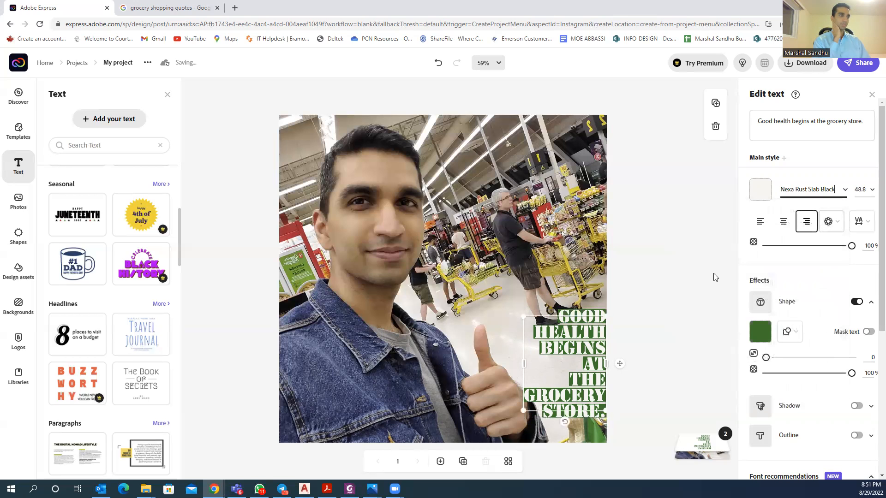
pyautogui.click(842, 193)
pyautogui.scroll(5, 742, 344)
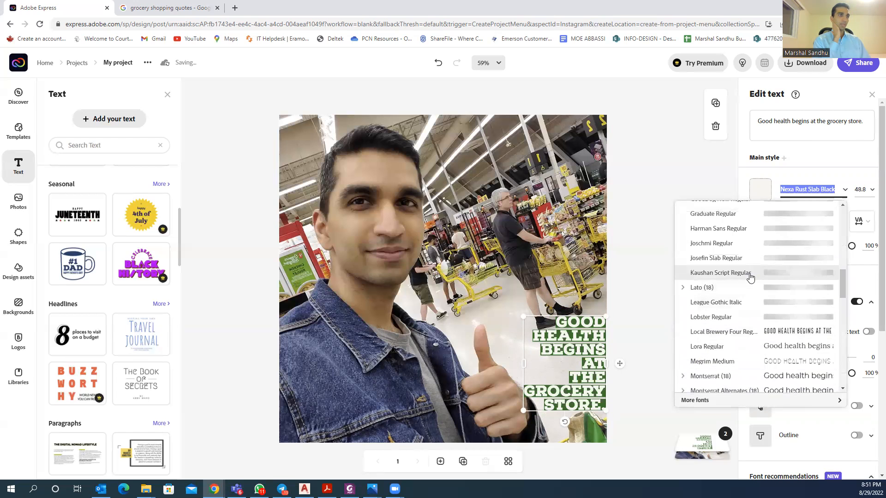
pyautogui.click(728, 228)
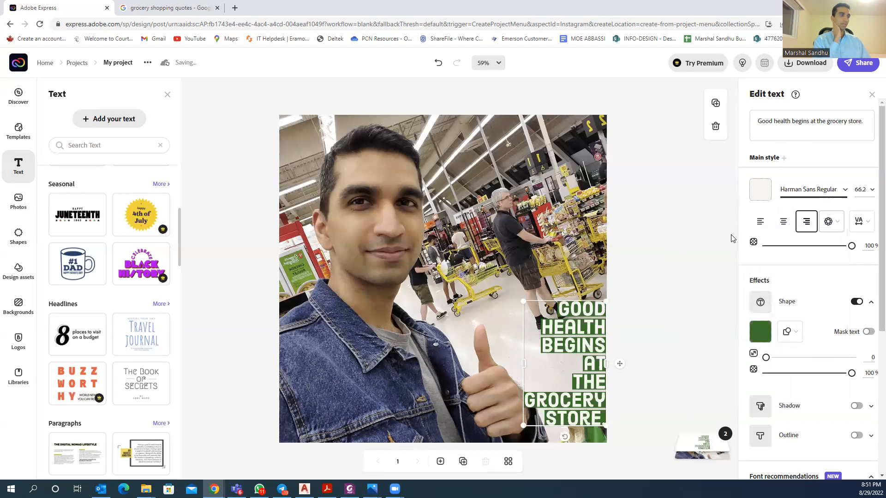
# Set the quote's font to Kaushan Script Regular, enlarge it to about size 77.3 and fit it inside the photo's lower-right corner.
pyautogui.click(846, 193)
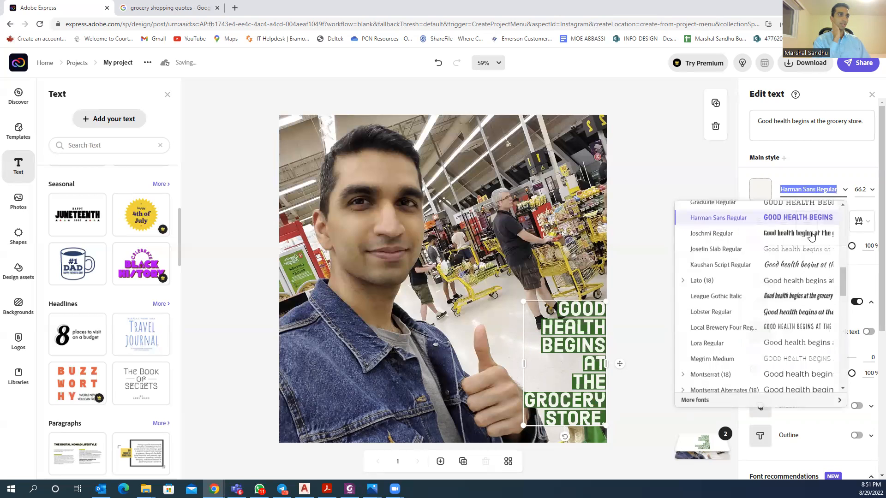
pyautogui.click(761, 268)
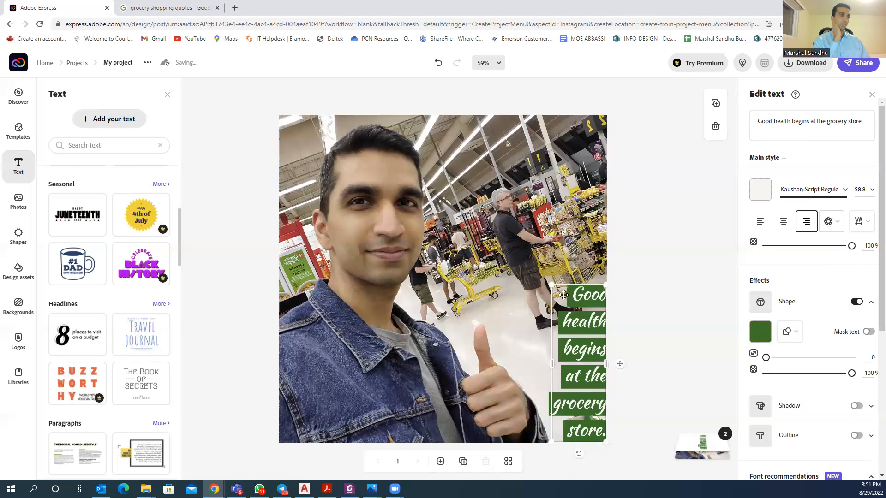
pyautogui.moveTo(552, 285); pyautogui.dragTo(534, 236)
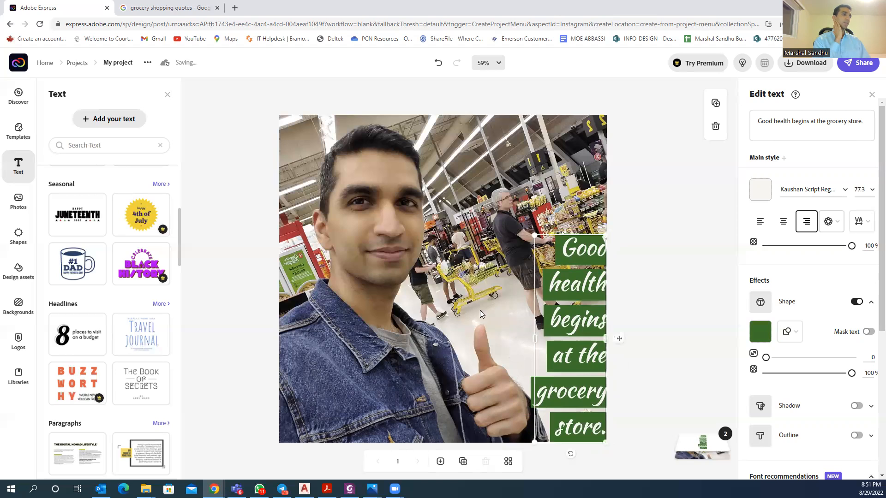
pyautogui.moveTo(566, 329); pyautogui.dragTo(558, 334)
pyautogui.click(445, 316)
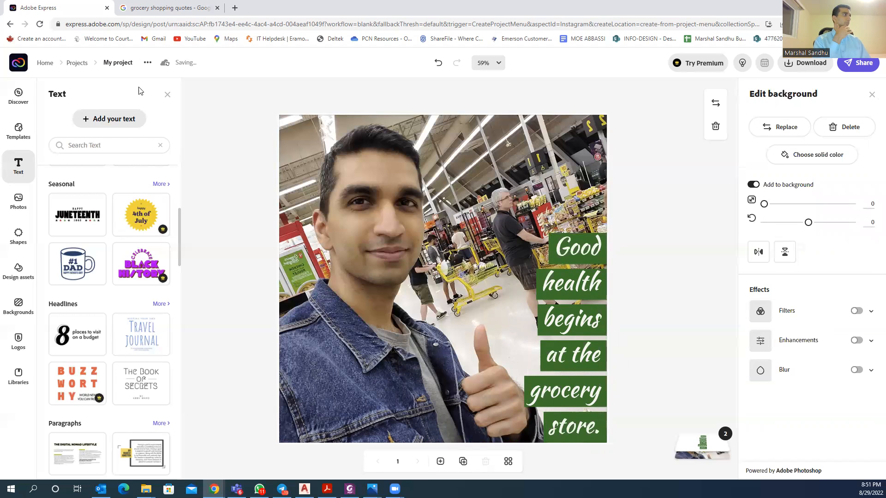
# Rename the project as "2022h/30 Gorcery Store Health" and return to the Projects overview.
pyautogui.click(127, 62)
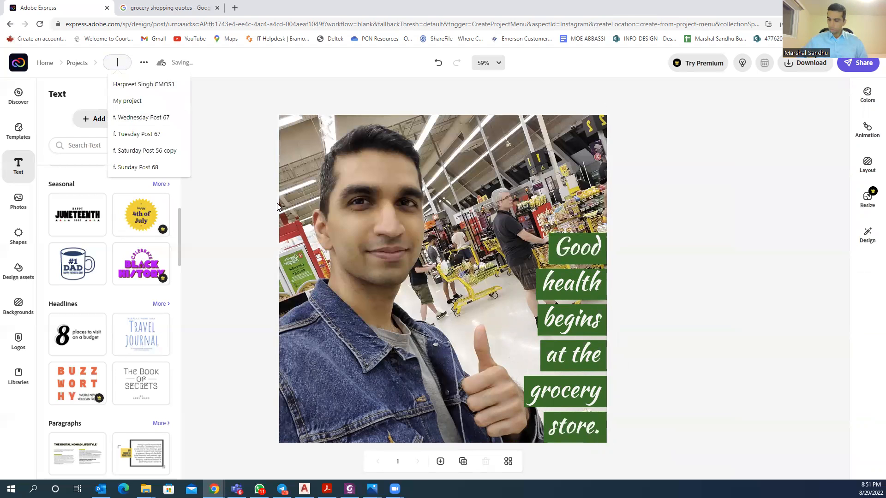
pyautogui.write('2022')
pyautogui.press('Return')
pyautogui.write('h/30')
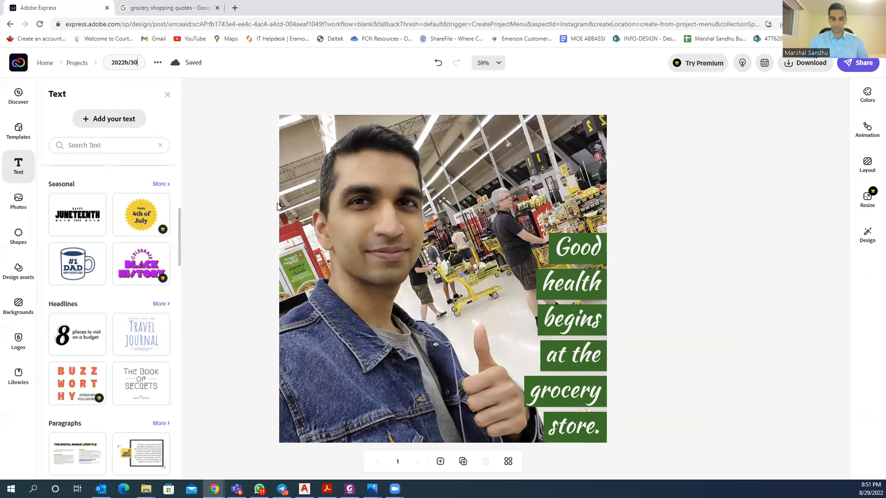
pyautogui.write(' Gorc')
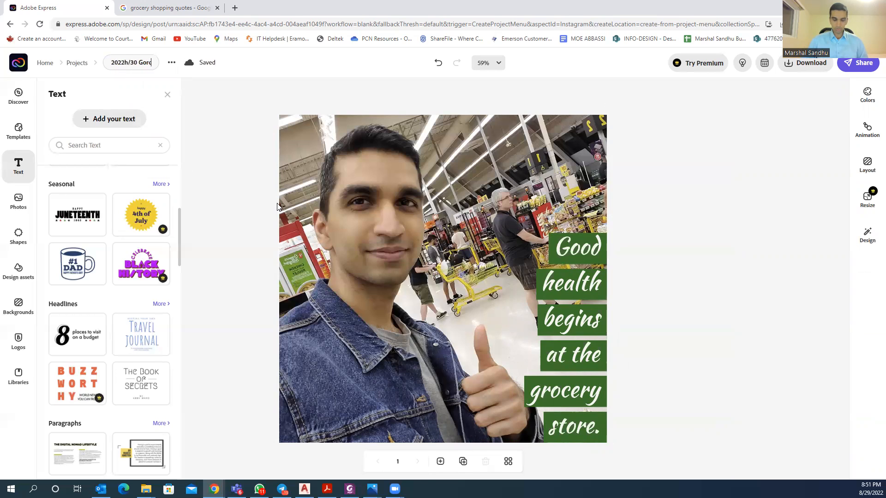
pyautogui.write('ery Store')
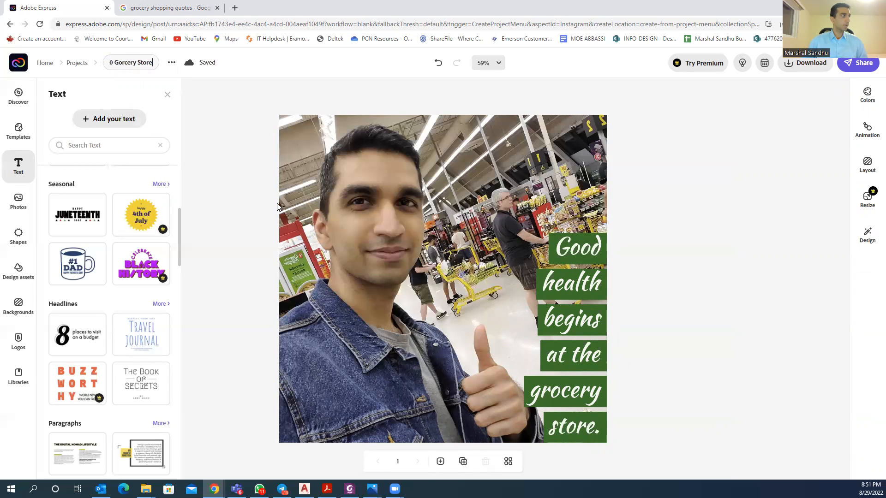
pyautogui.write(' Health')
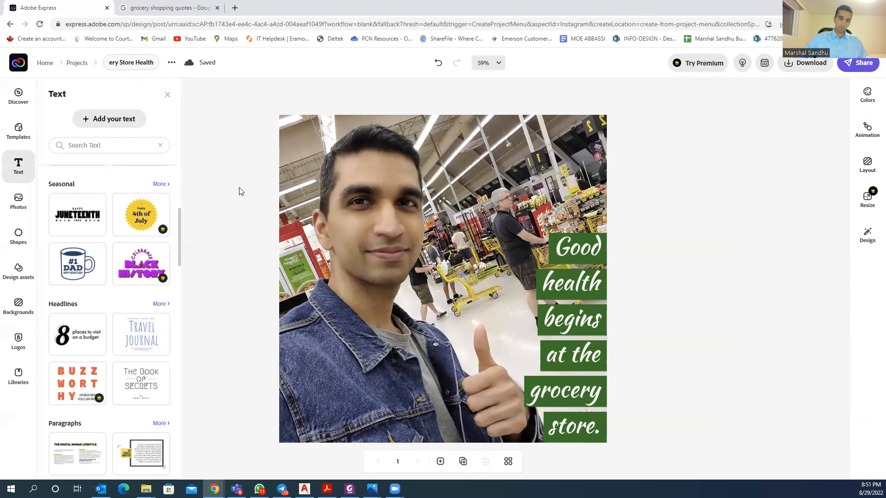
pyautogui.click(235, 162)
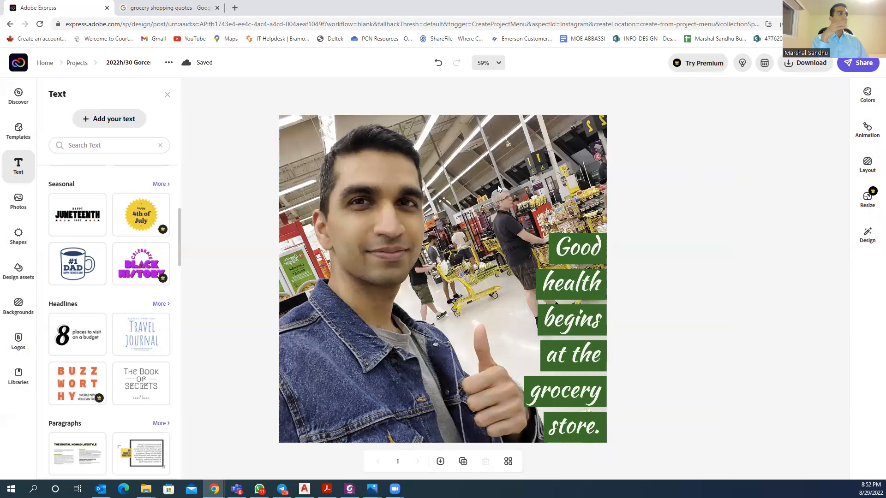
pyautogui.click(77, 63)
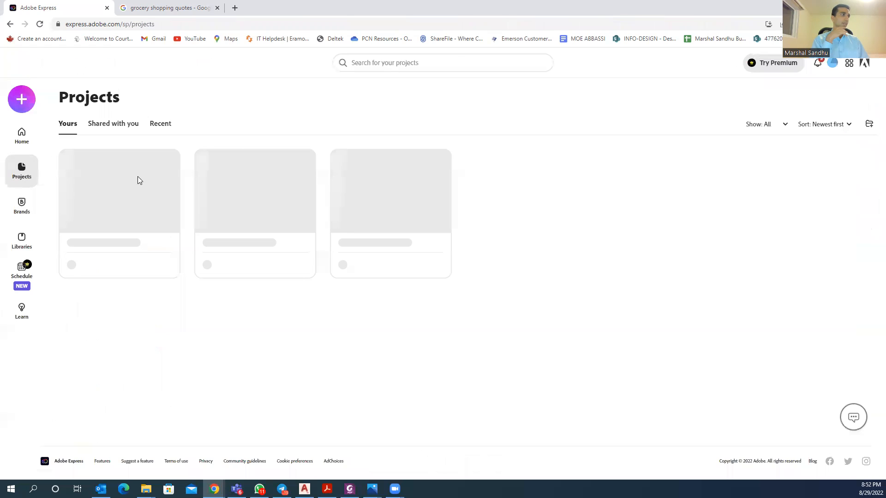